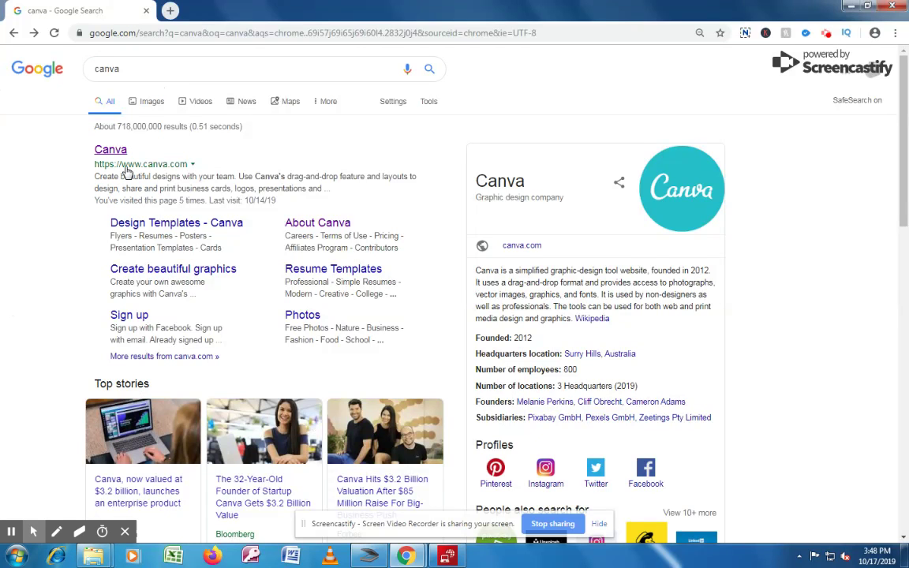
- Open the Canva website from the Google search results
click(109, 149)
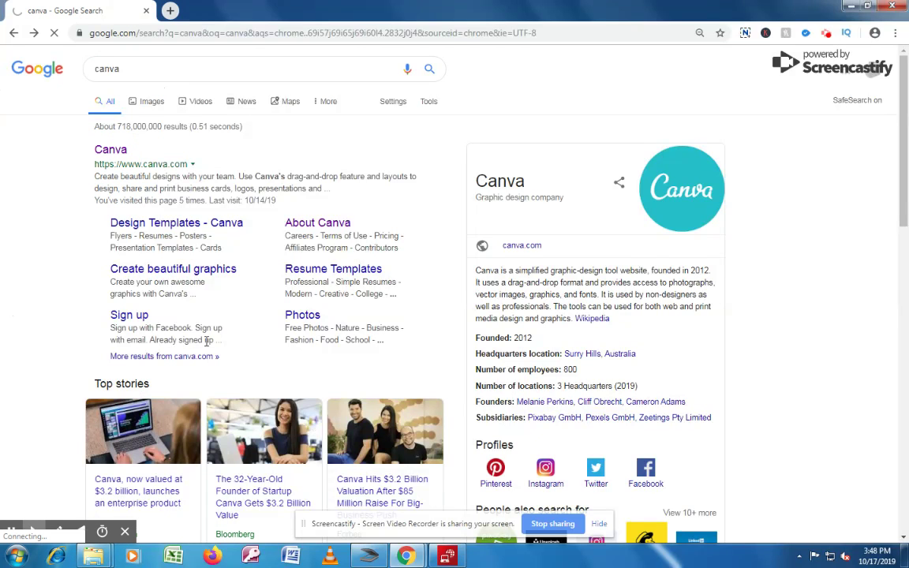
scroll(209, 332, down, 3)
scroll(209, 331, up, 3)
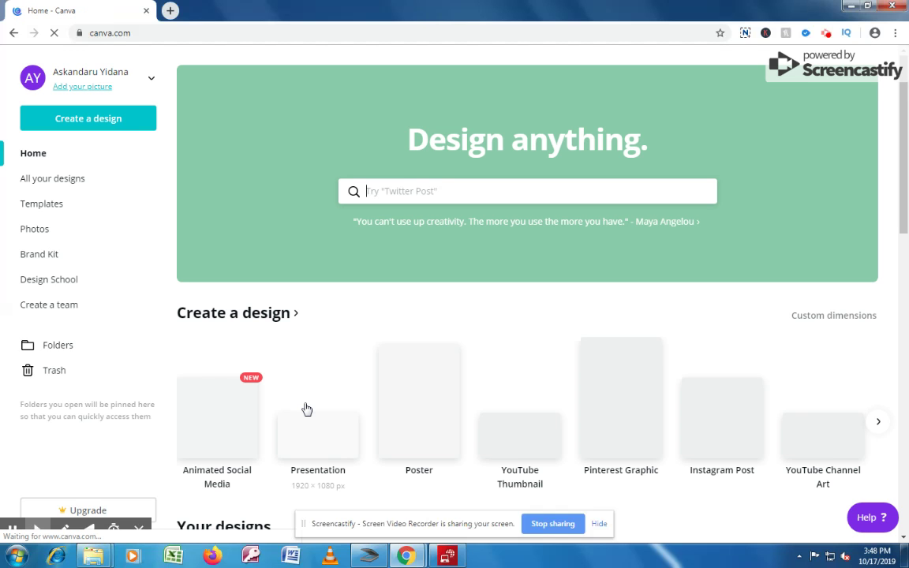
- Search the design types for "youtube thumbnail" and create a blank YouTube Thumbnail design of 1280 × 720 px
click(424, 196)
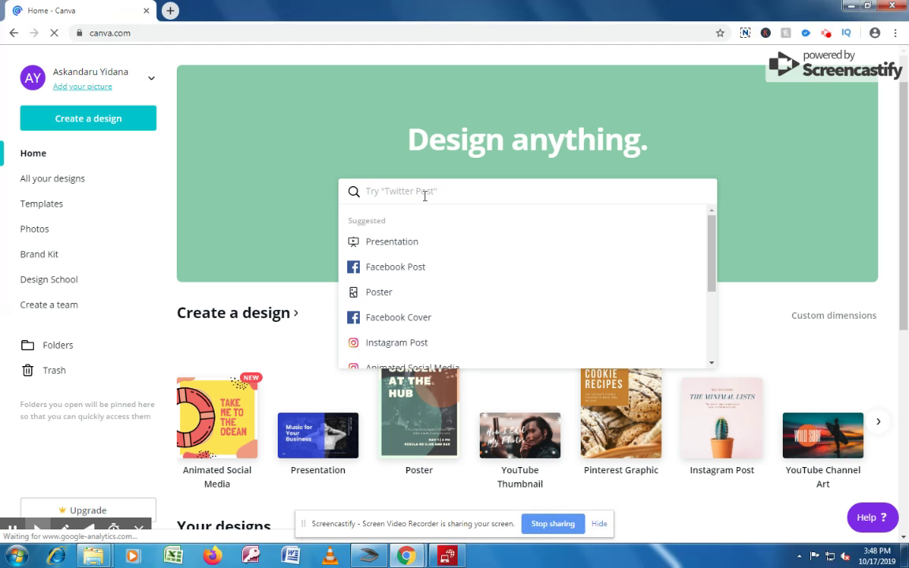
text(yo)
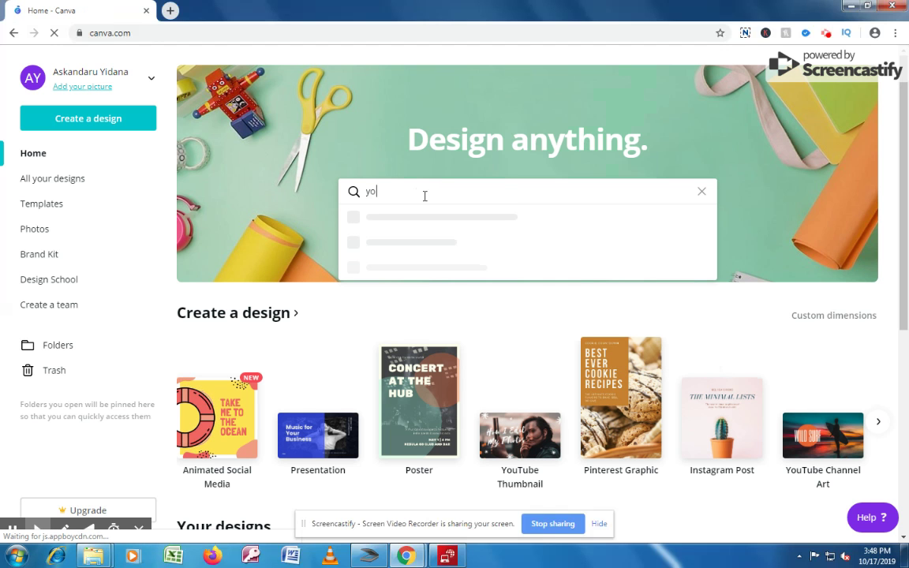
text(utube )
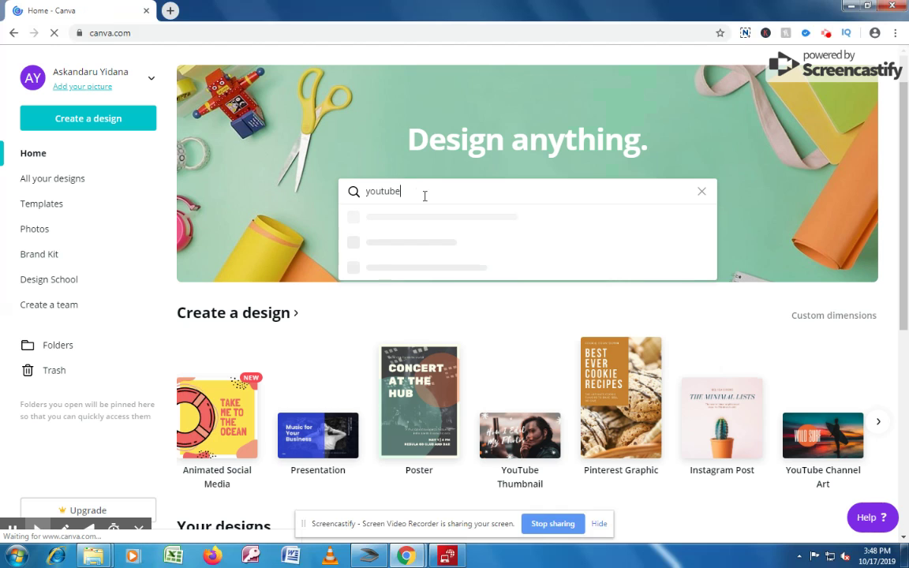
text(thum)
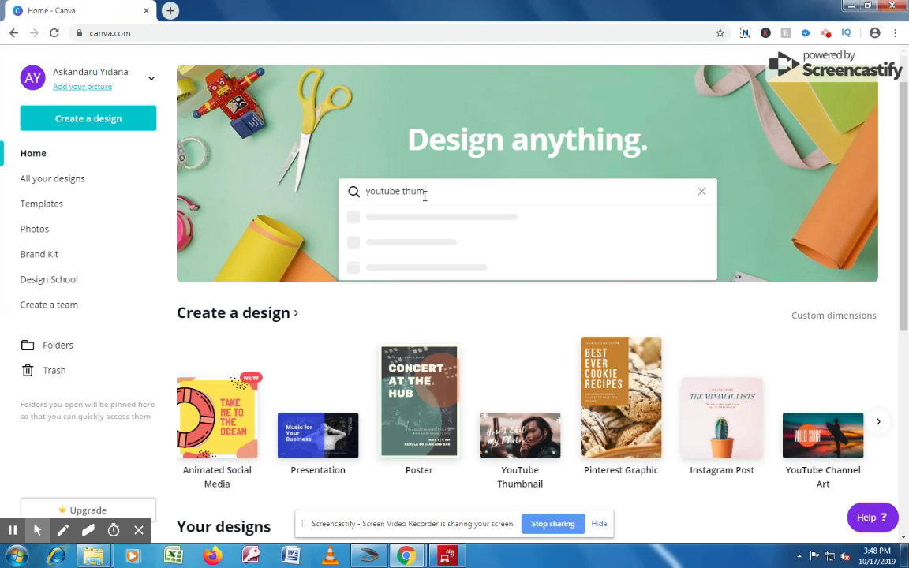
text(b)
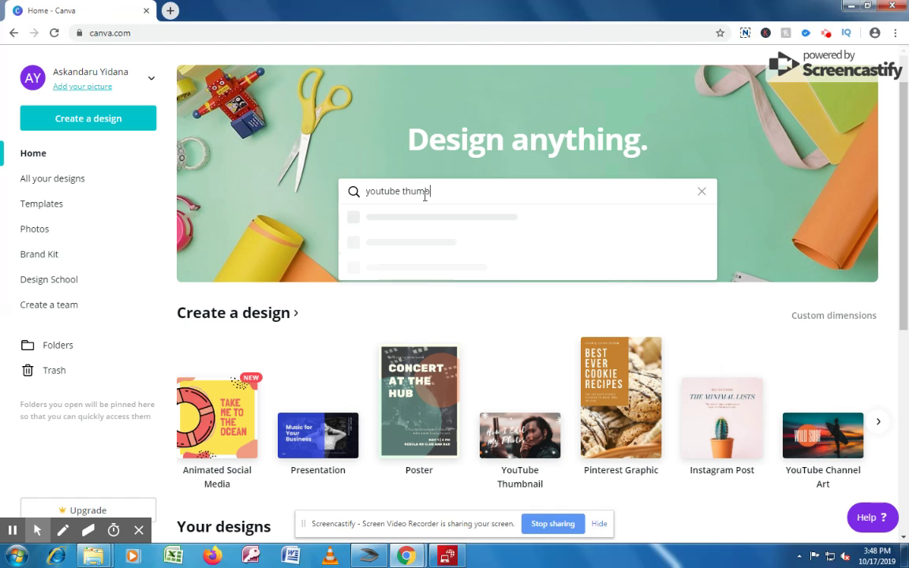
text(nail)
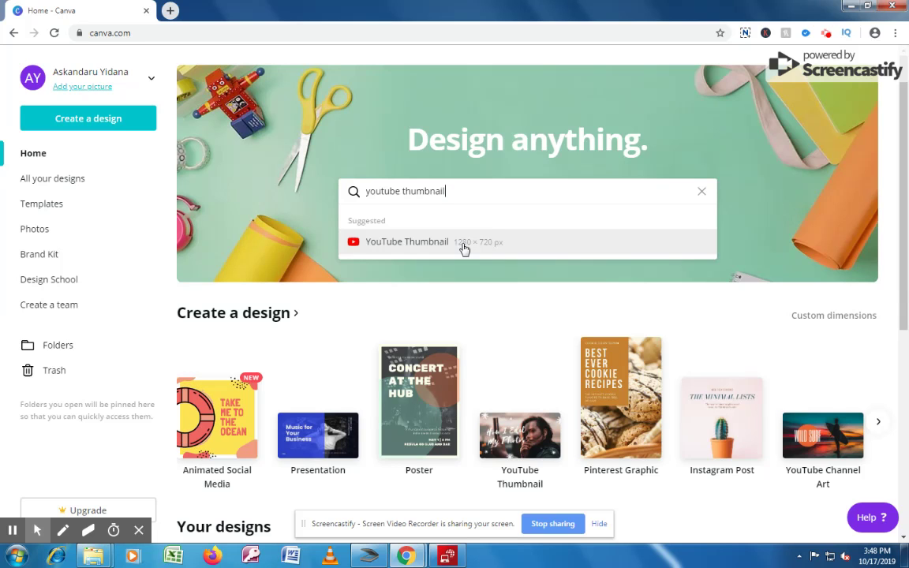
click(404, 254)
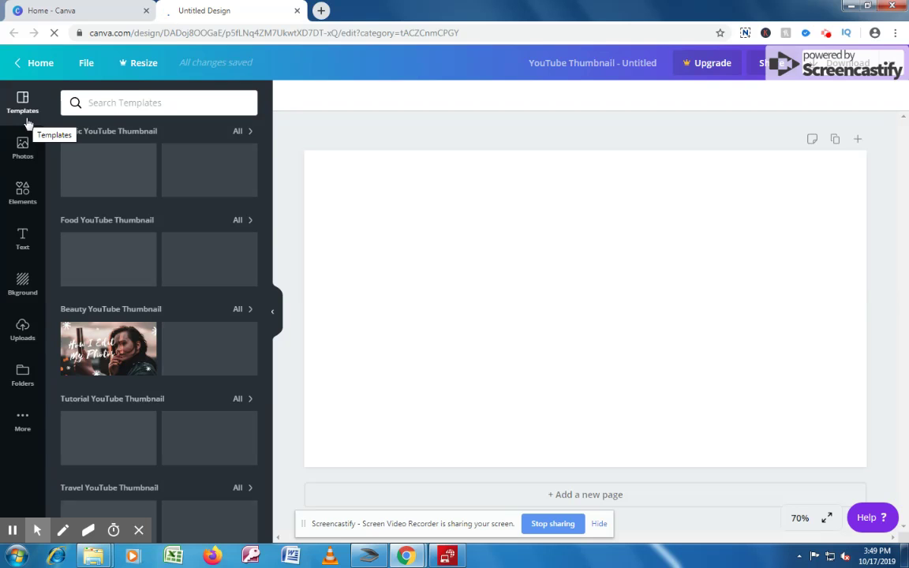
- Apply the free dark grey gradient background to the blank thumbnail page
click(26, 197)
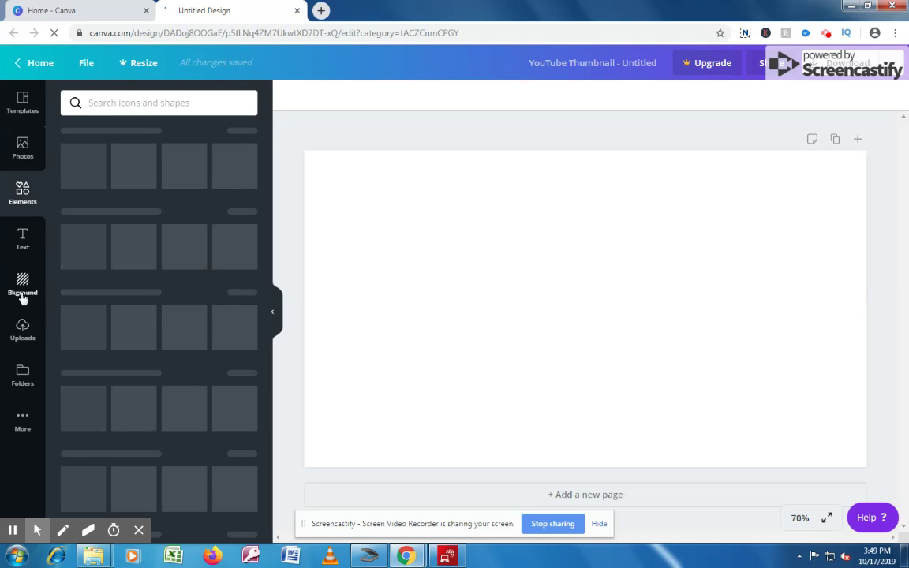
click(29, 337)
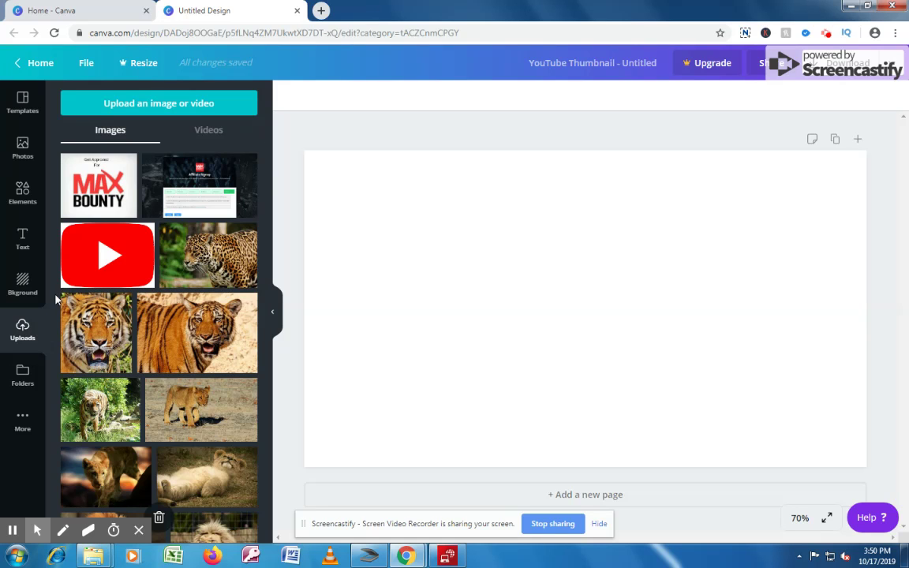
click(24, 284)
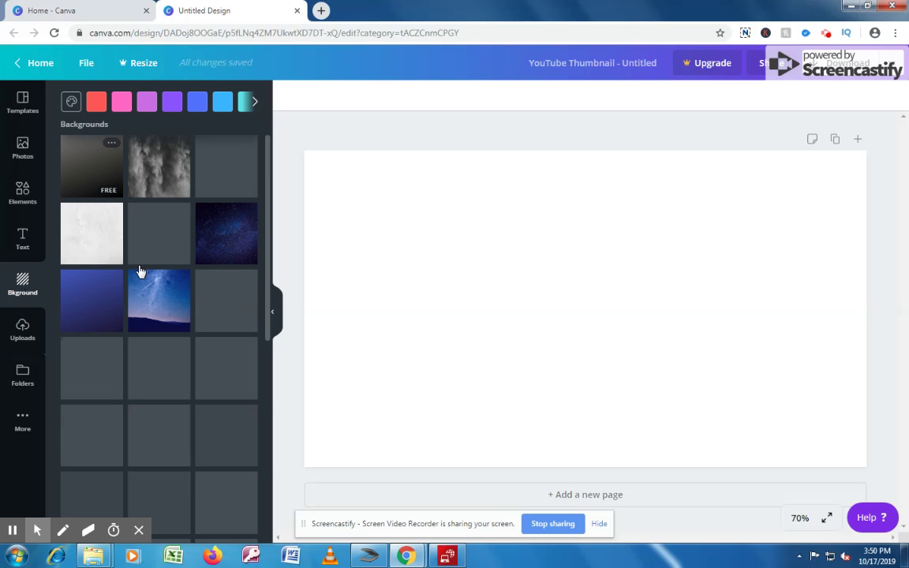
click(90, 166)
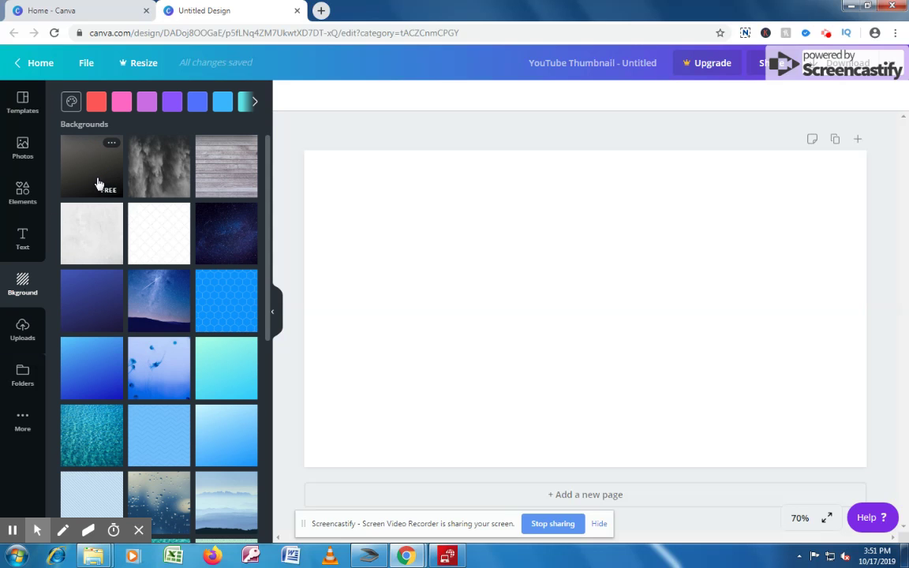
click(97, 184)
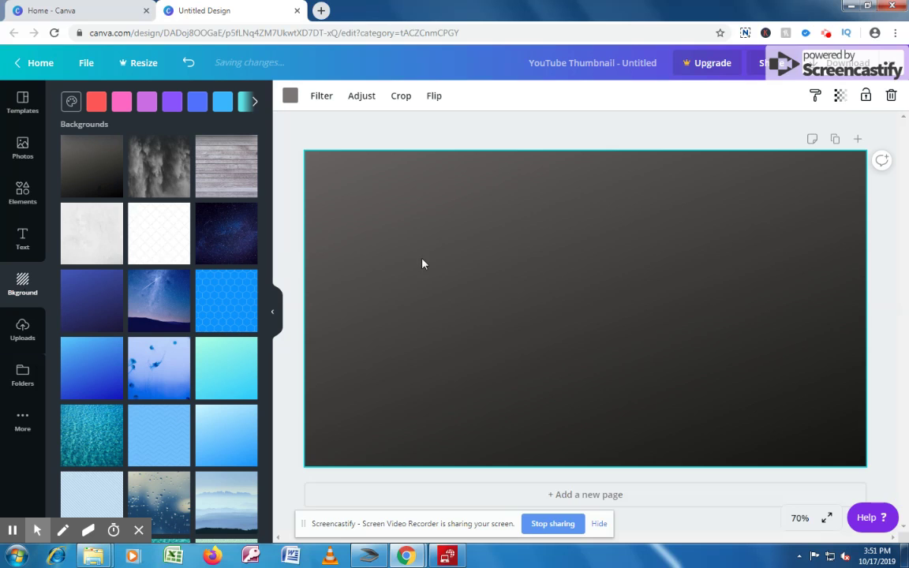
- Add a heading text box to the page and widen it leftward to about twice its width
click(29, 239)
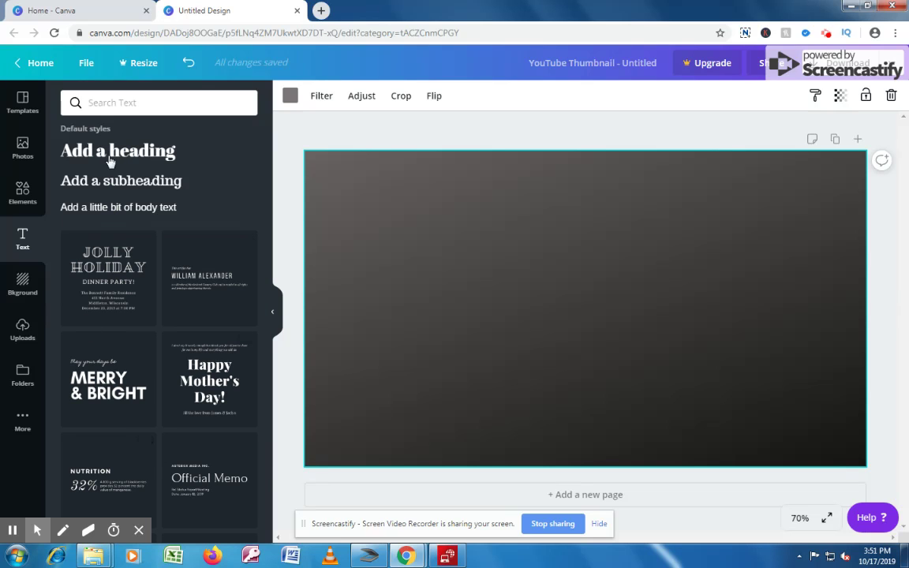
click(135, 159)
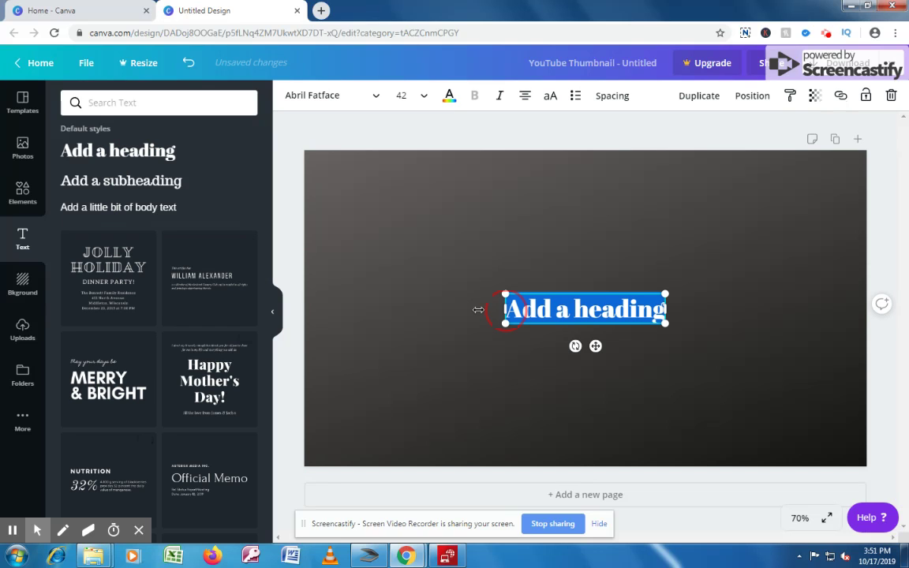
drag(478, 310, 362, 310)
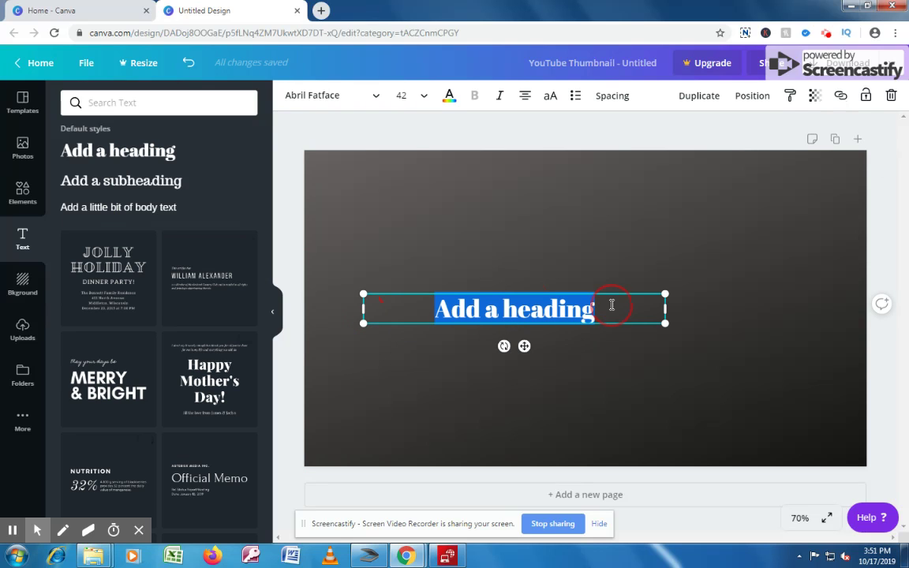
- Replace the heading's placeholder text with "How to Create YouTube Thumbnail With Canva"
click(612, 306)
key(BackSpace)
key(BackSpace)
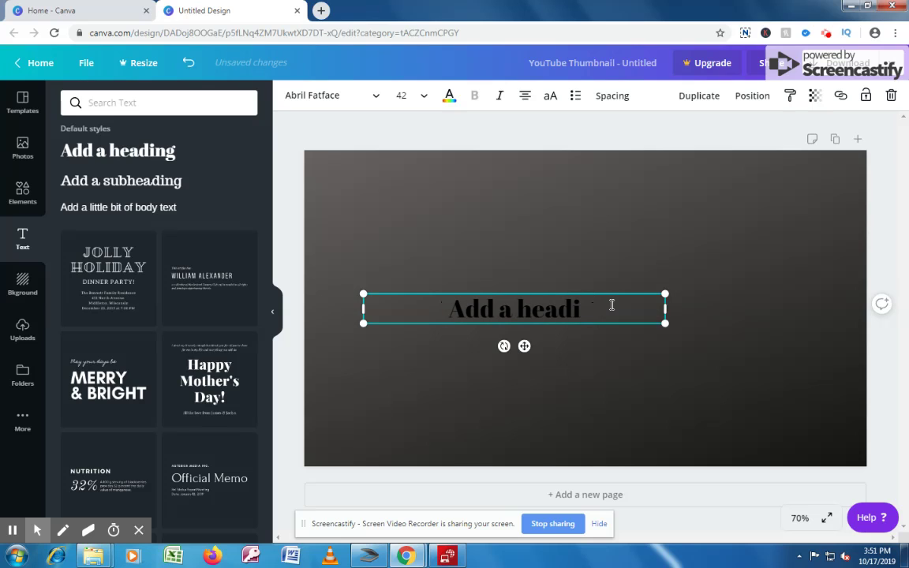
key(BackSpace)
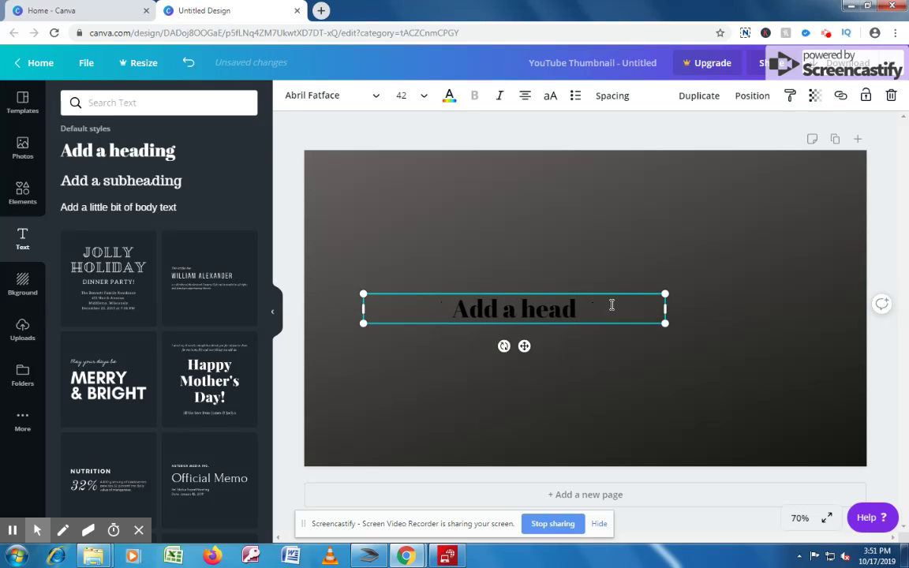
key(BackSpace)
key(BackSpace)
key(BackSpace)
key(BackSpace)
key(BackSpace)
key(BackSpace)
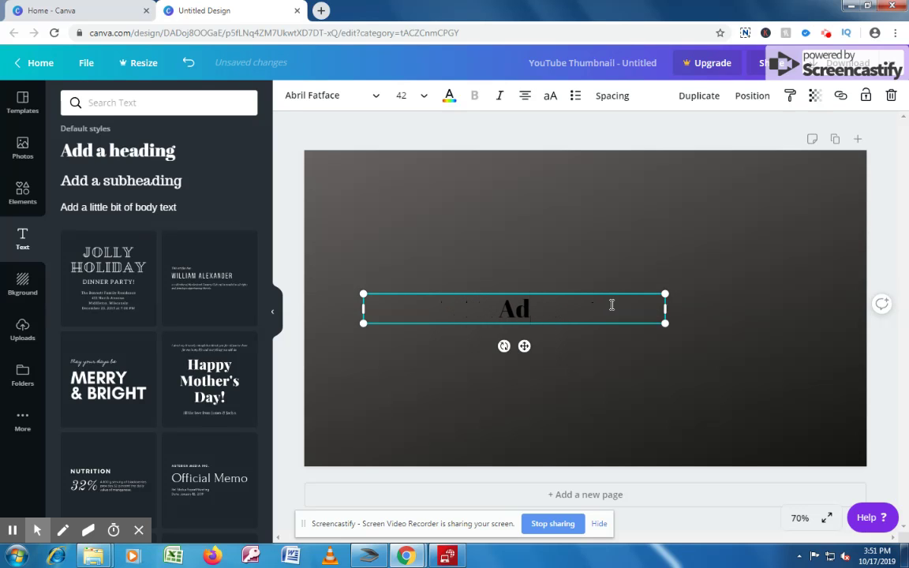
text(How to)
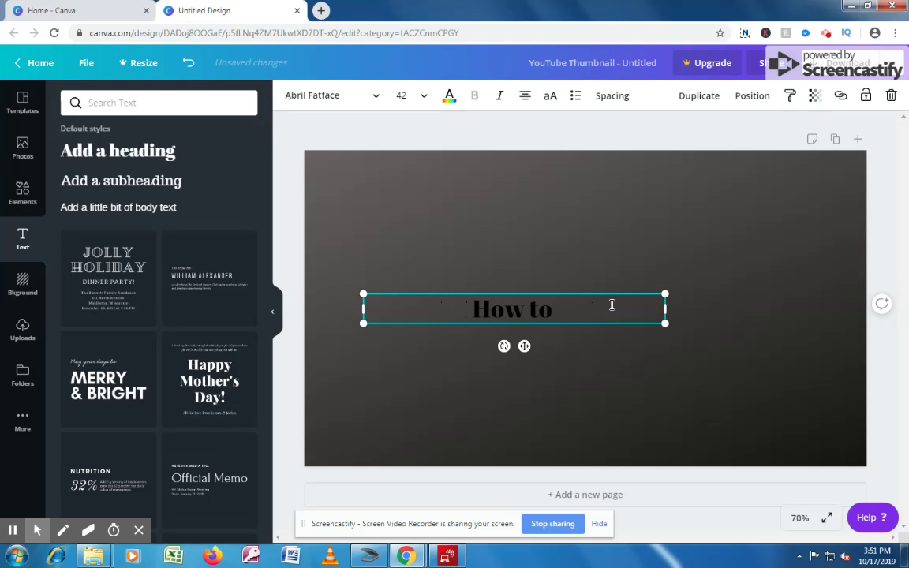
text( Create)
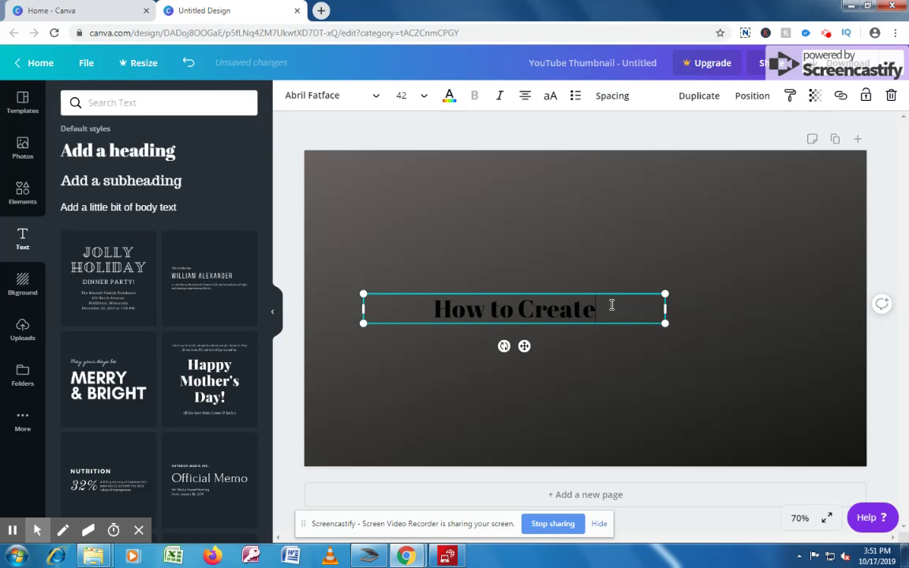
text( Your)
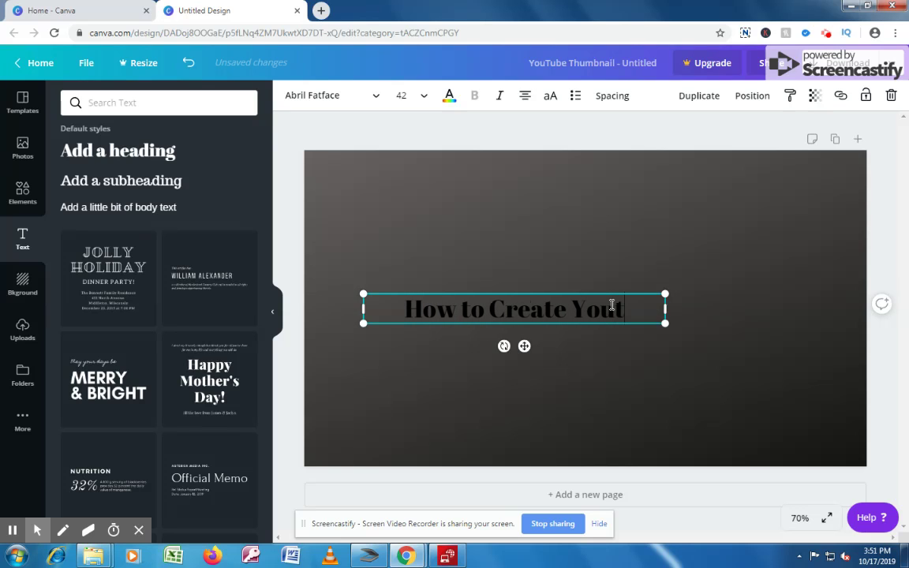
key(BackSpace)
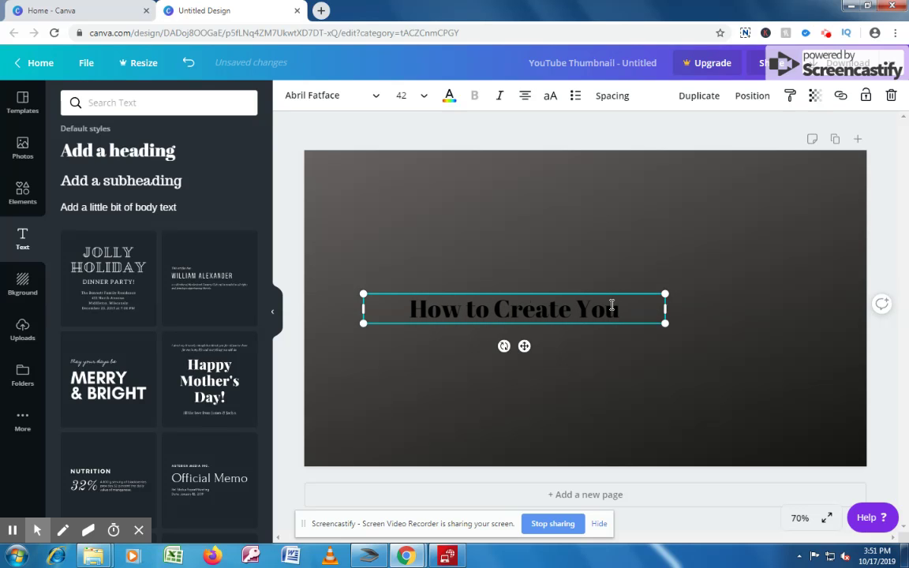
text(t)
key(BackSpace)
text(Tub)
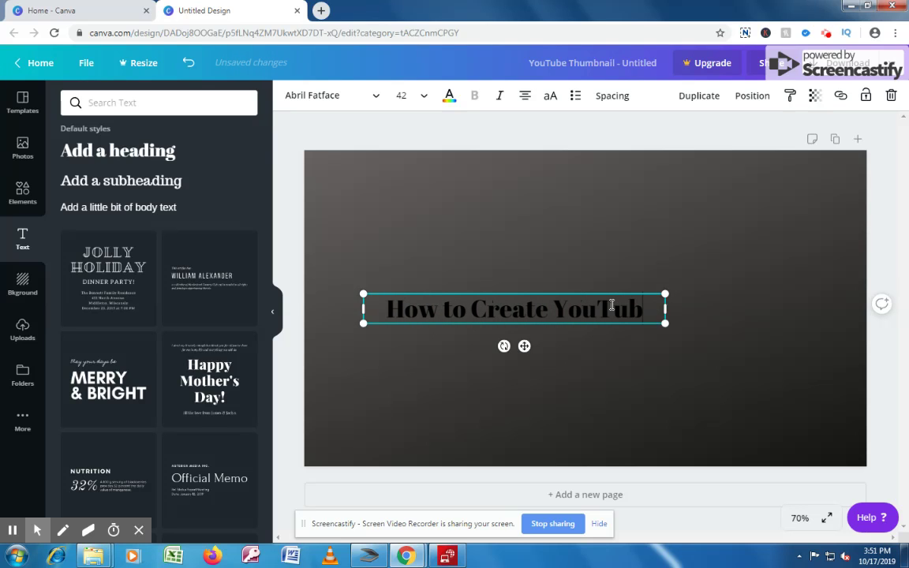
text(e T)
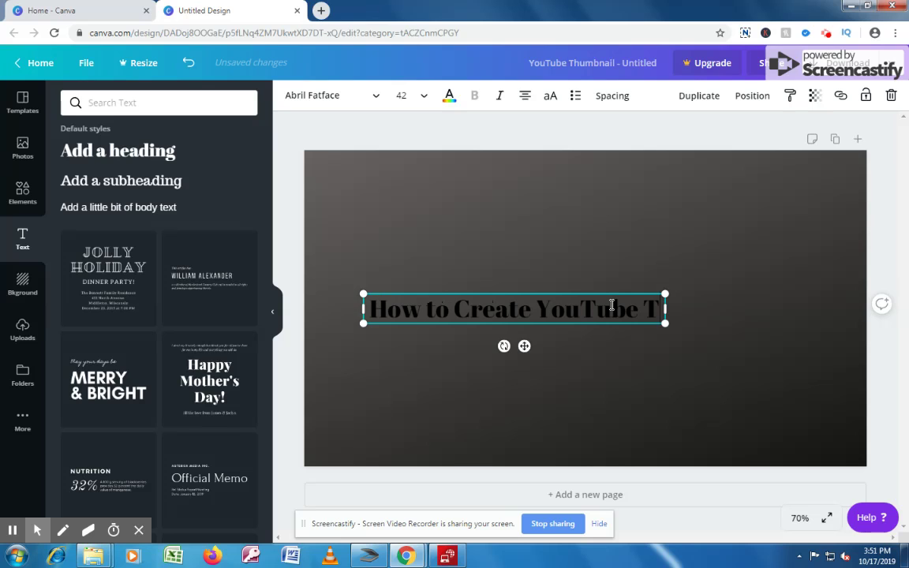
text(hum)
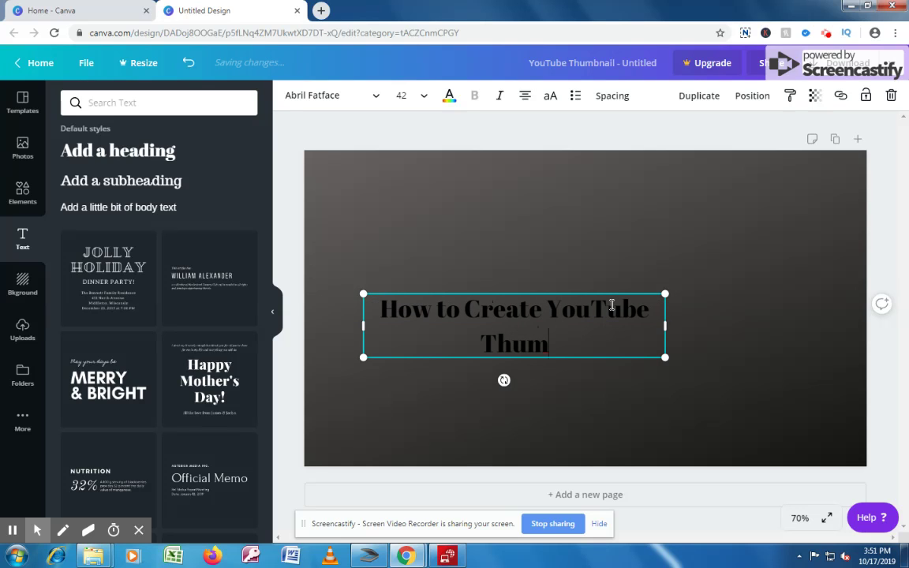
text(b)
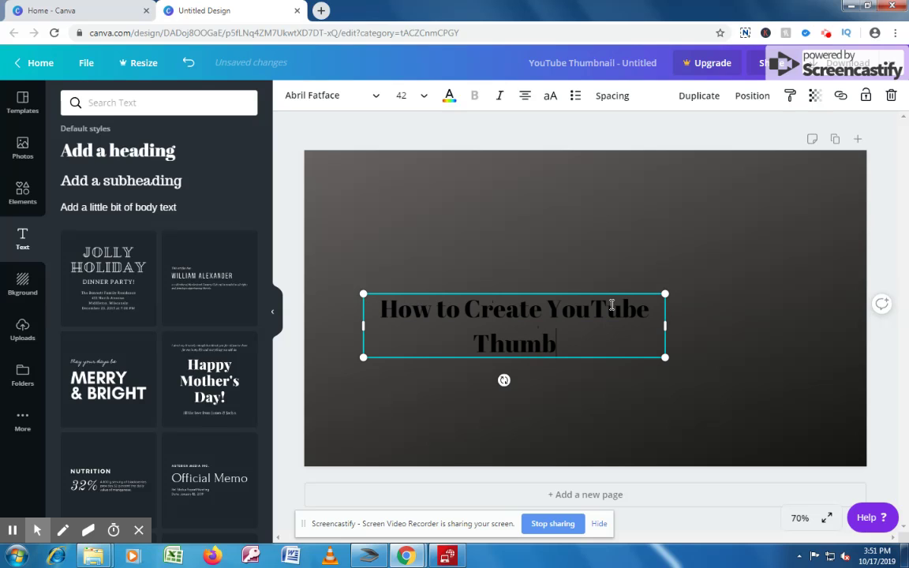
text(nail)
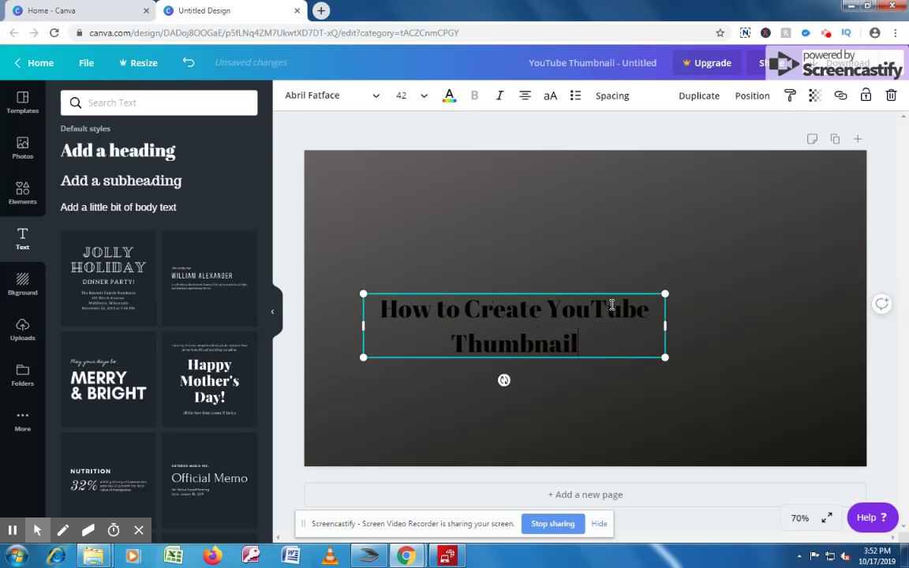
text( Wit)
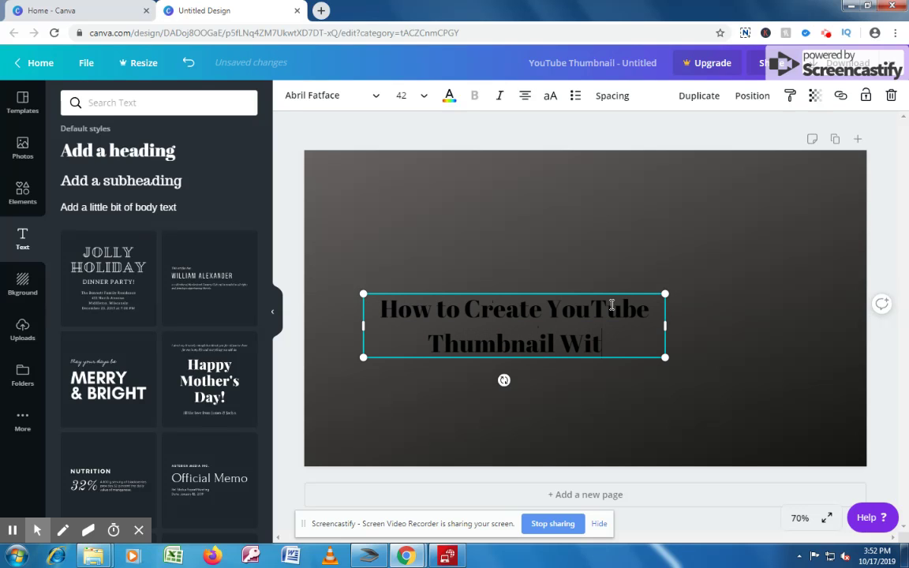
text(h Ca)
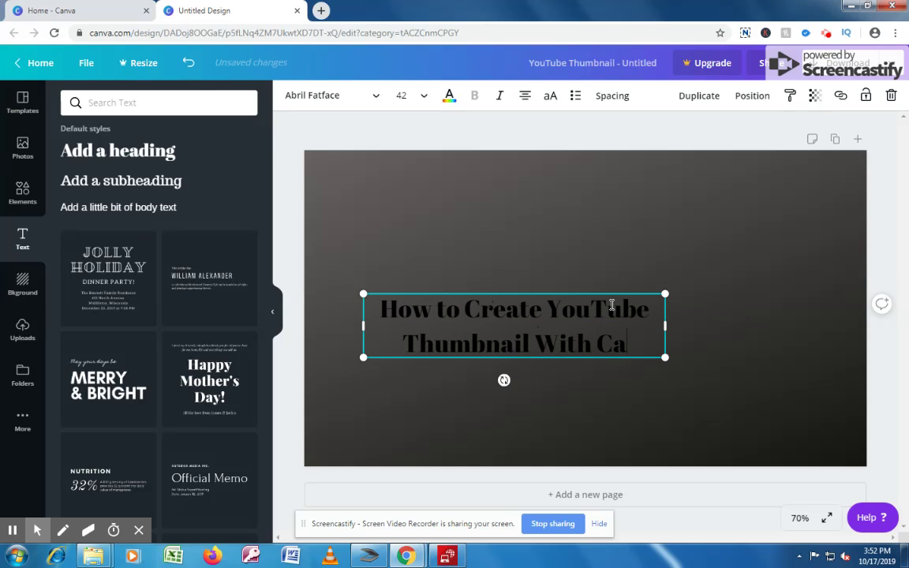
text(nva)
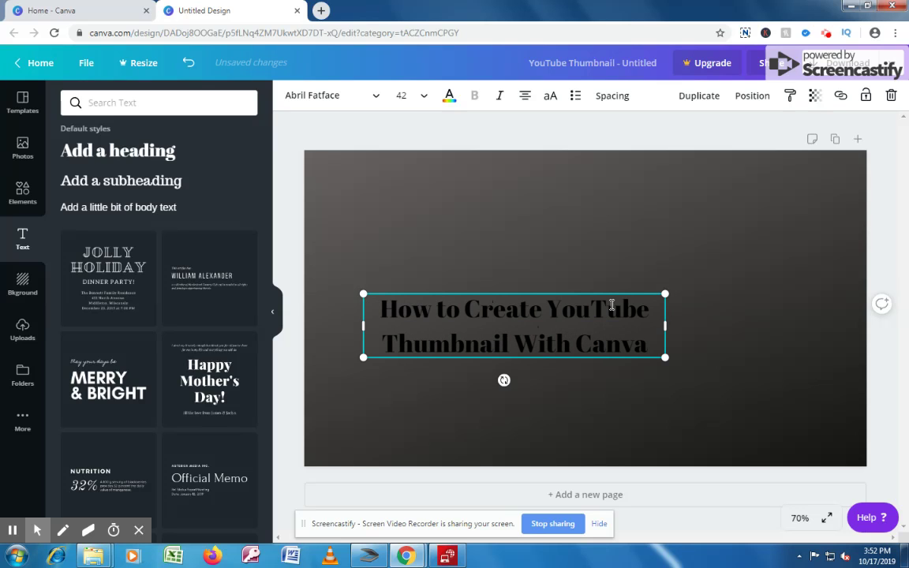
- Add a third line reading "100% Free" to the heading text
key(Return)
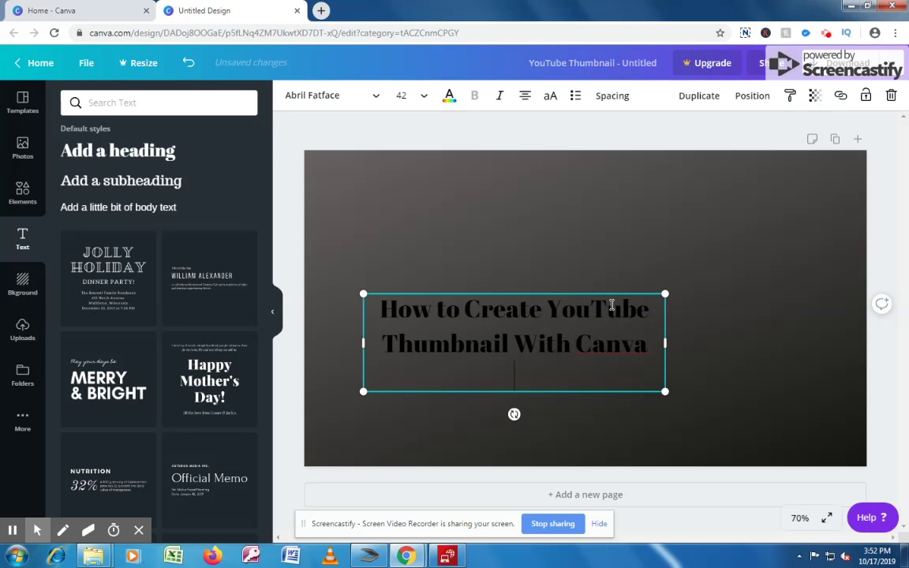
text(100%)
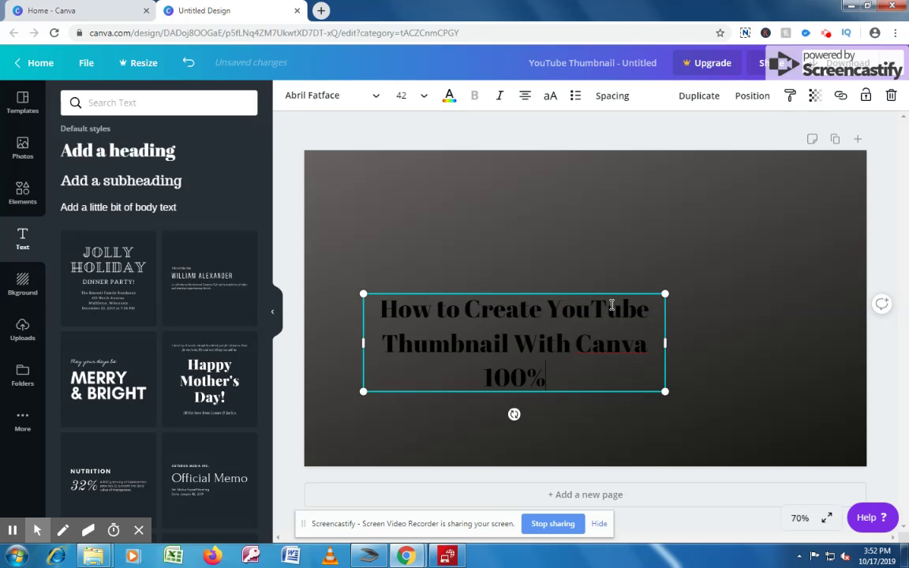
text( Fr)
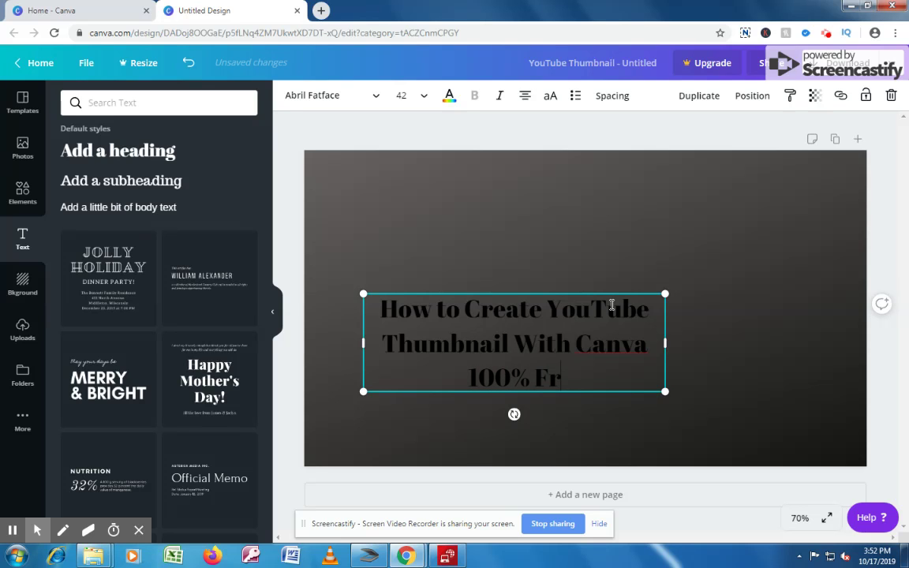
text(ee)
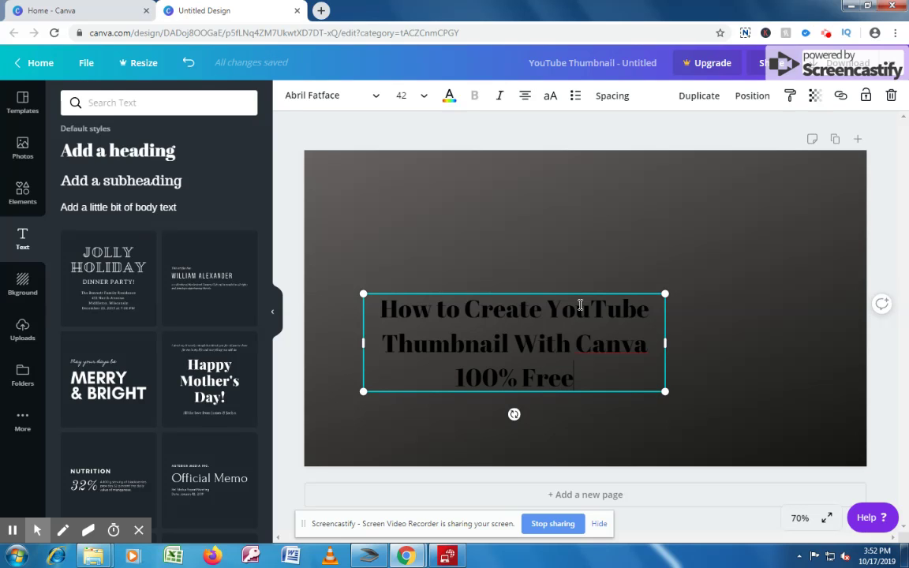
- Widen the heading text box rightward and move it up to the upper left area of the thumbnail
drag(664, 344, 727, 340)
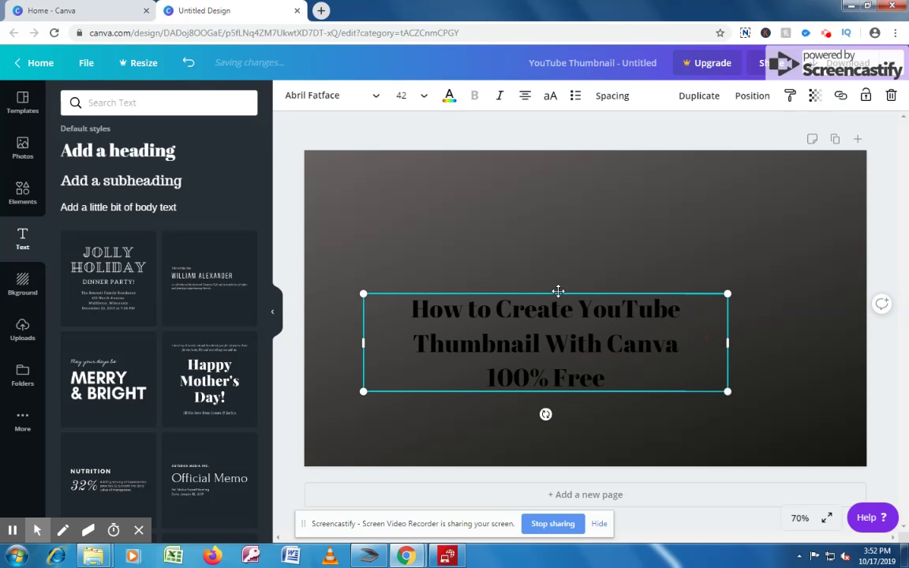
drag(528, 293, 493, 187)
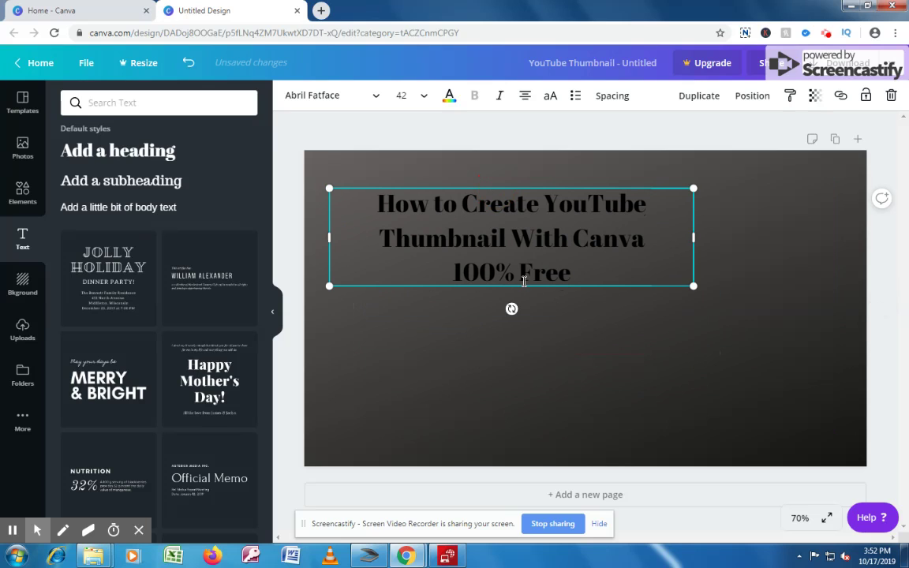
- Change the colour of the entire heading text to white
click(476, 230)
drag(347, 189, 596, 273)
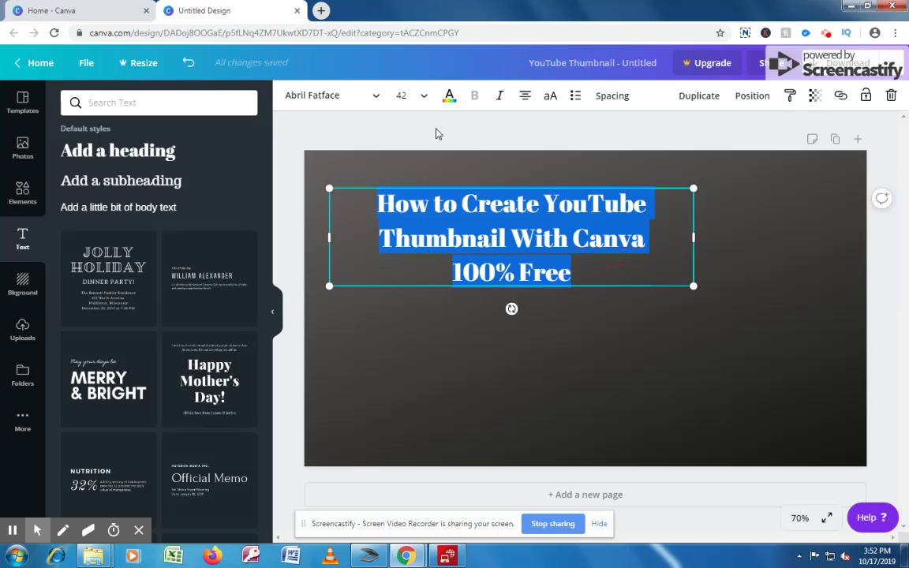
click(448, 96)
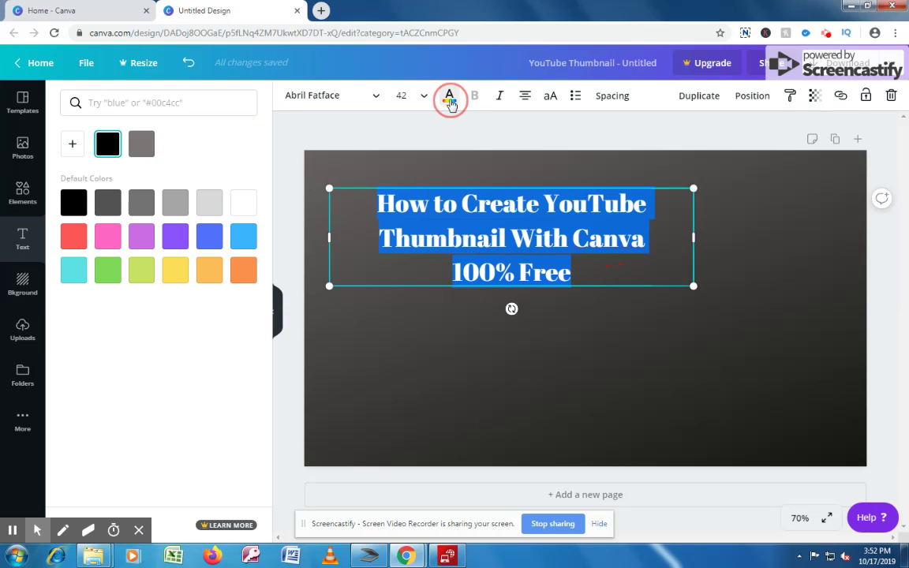
click(248, 211)
click(631, 266)
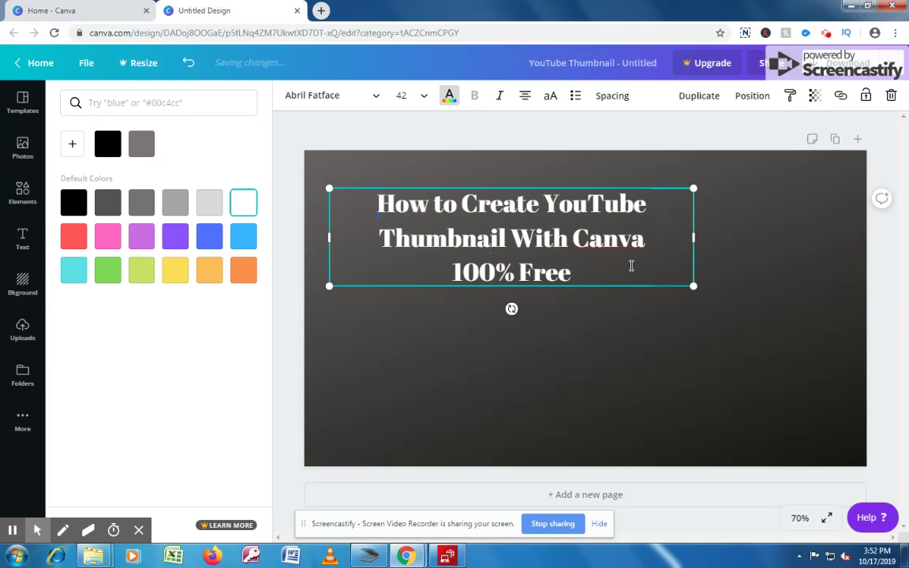
- Add the previously uploaded red YouTube play logo, shrink it to roughly half size and place it at the lower right of the thumbnail
click(23, 331)
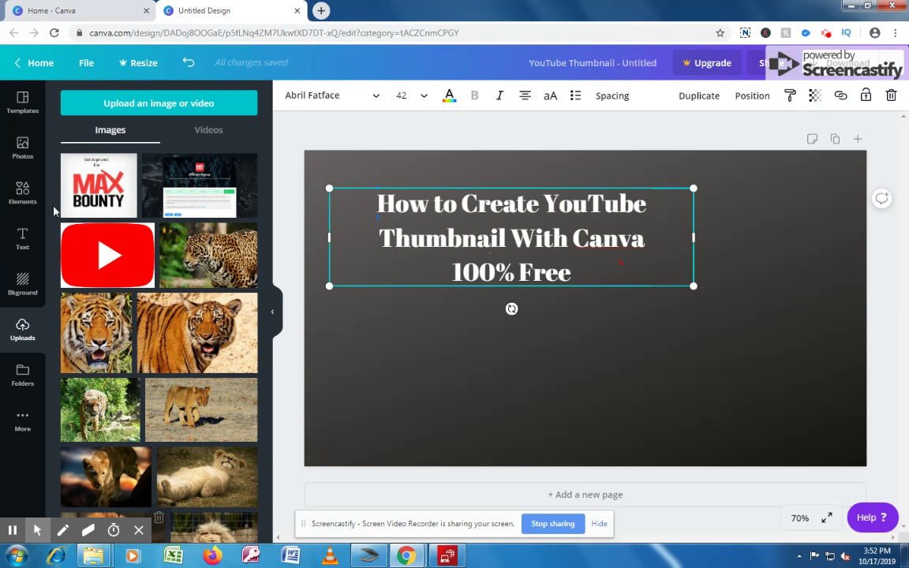
click(106, 262)
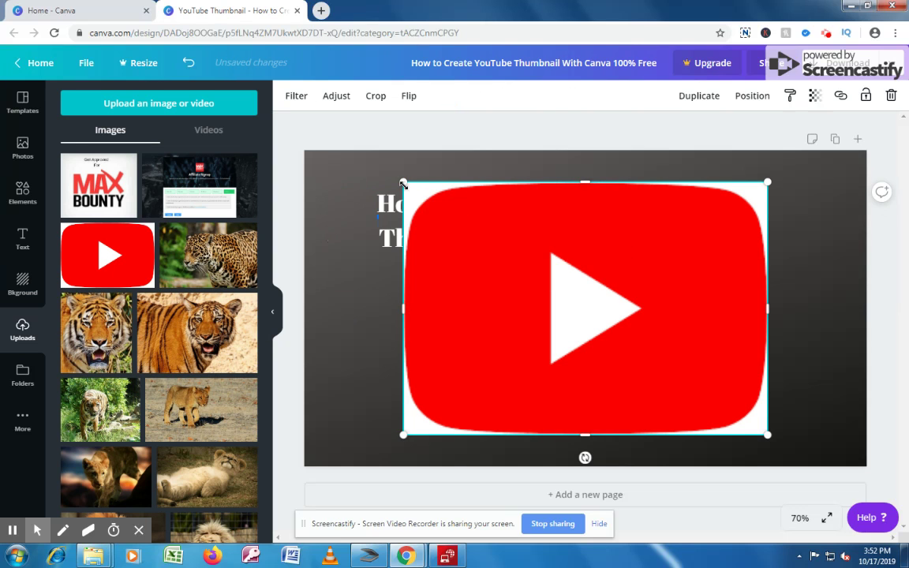
drag(403, 184, 567, 295)
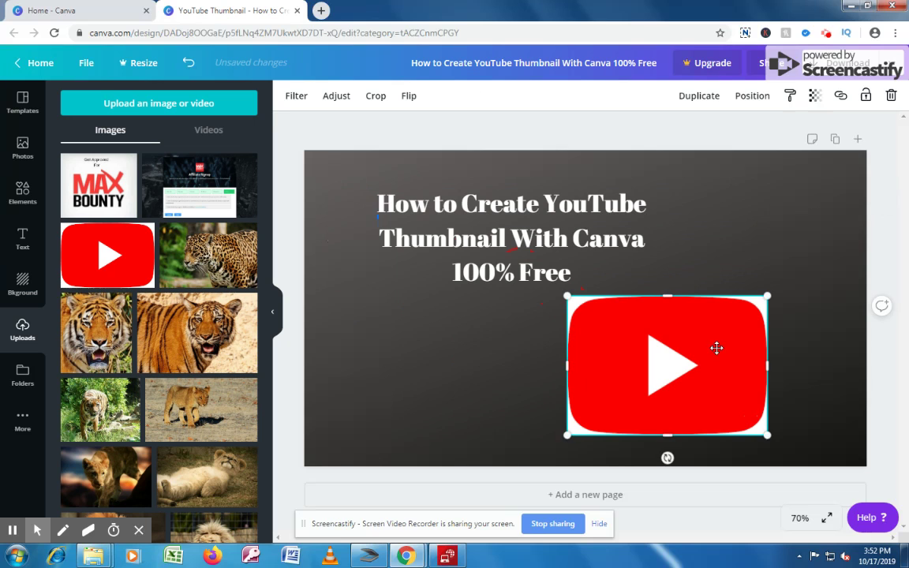
drag(715, 348, 793, 321)
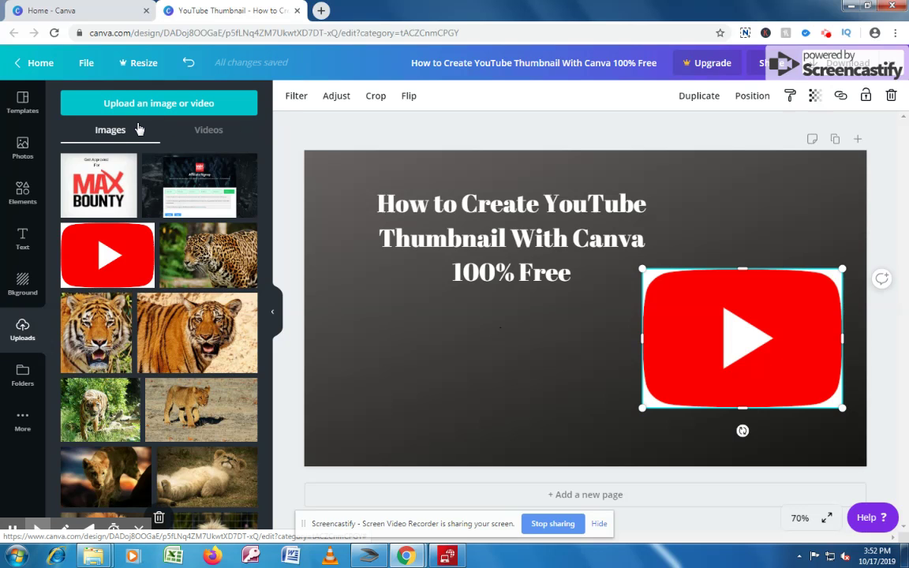
- Upload the "canva" image file from the Downloads folder
click(158, 111)
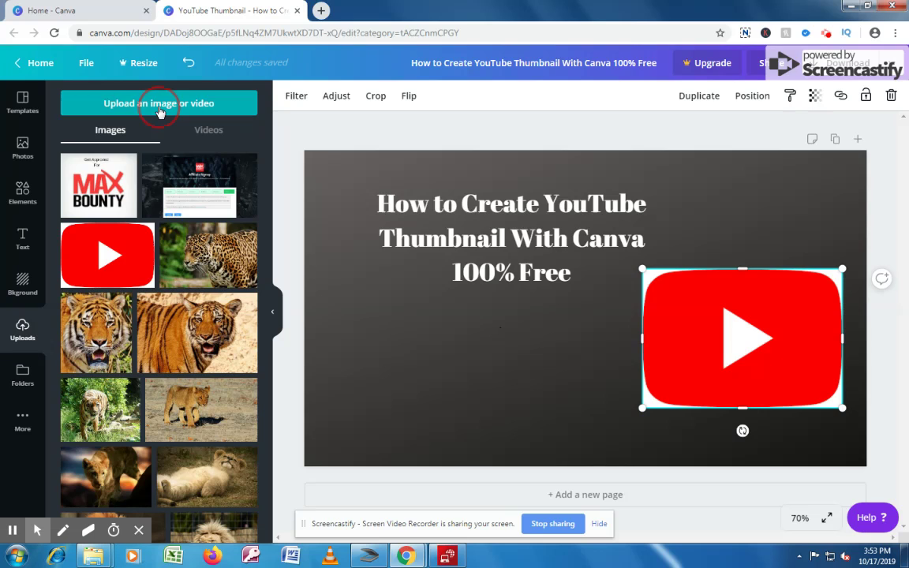
click(161, 104)
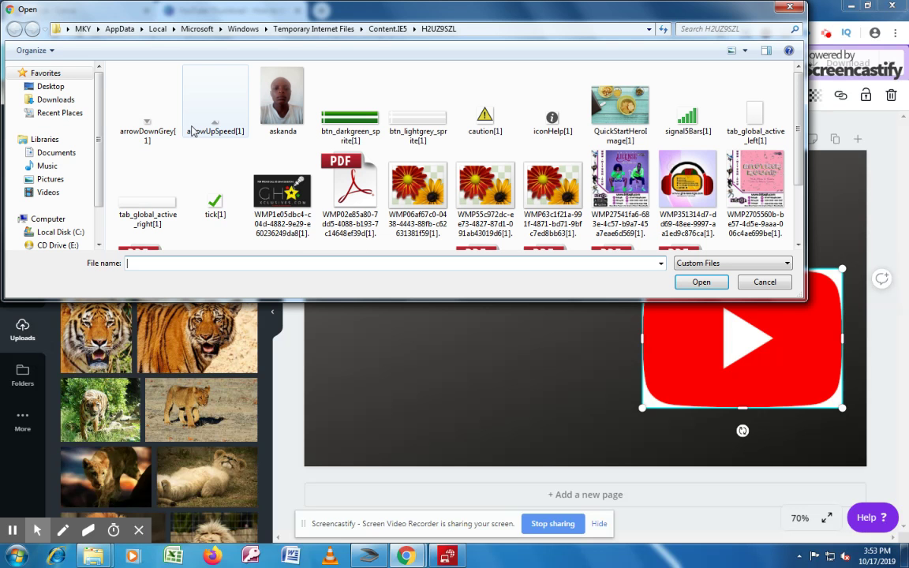
click(44, 100)
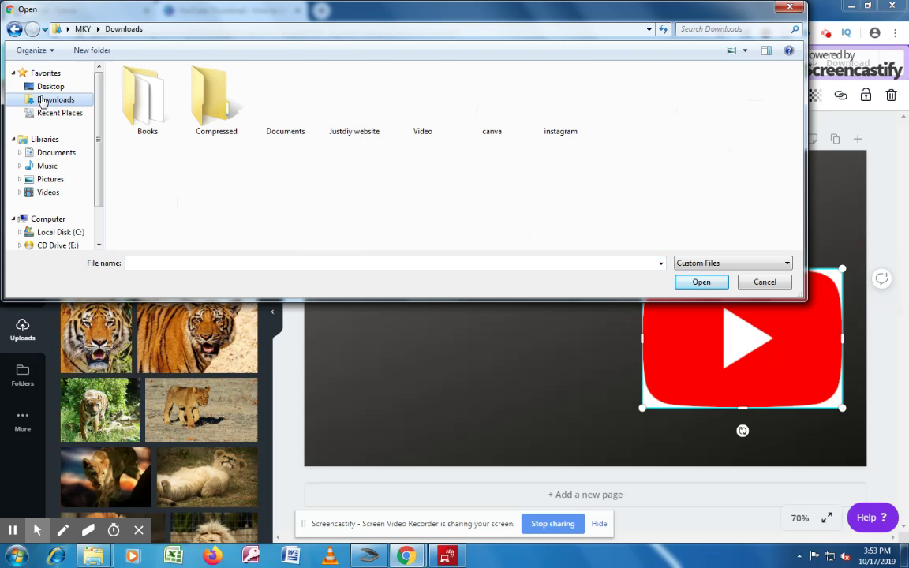
click(492, 122)
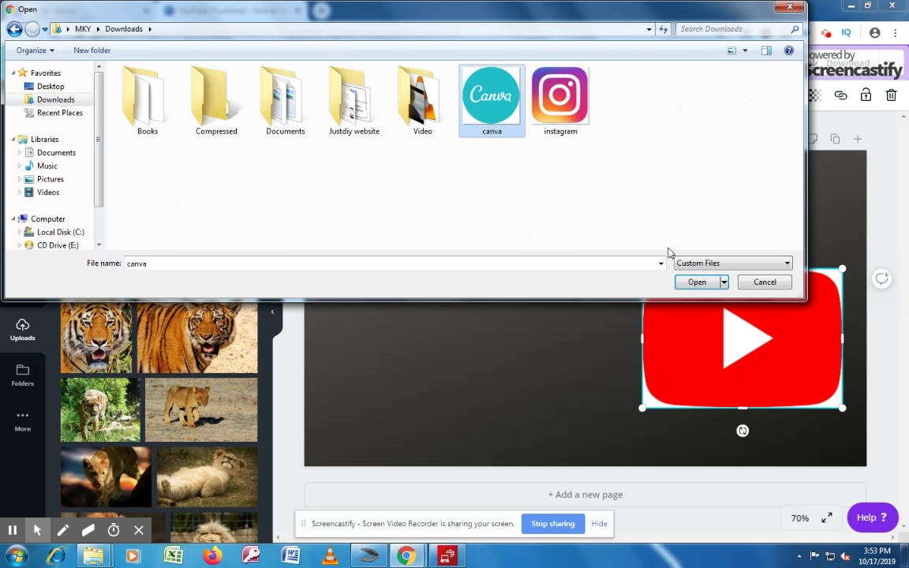
click(695, 282)
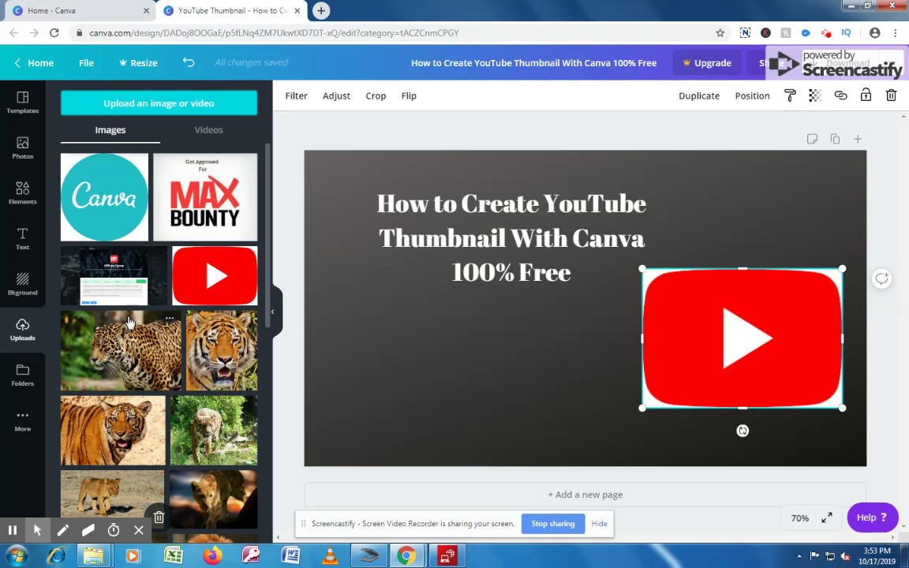
- Add the uploaded Canva logo to the thumbnail, scale it down and position it below the heading at the lower left
click(99, 193)
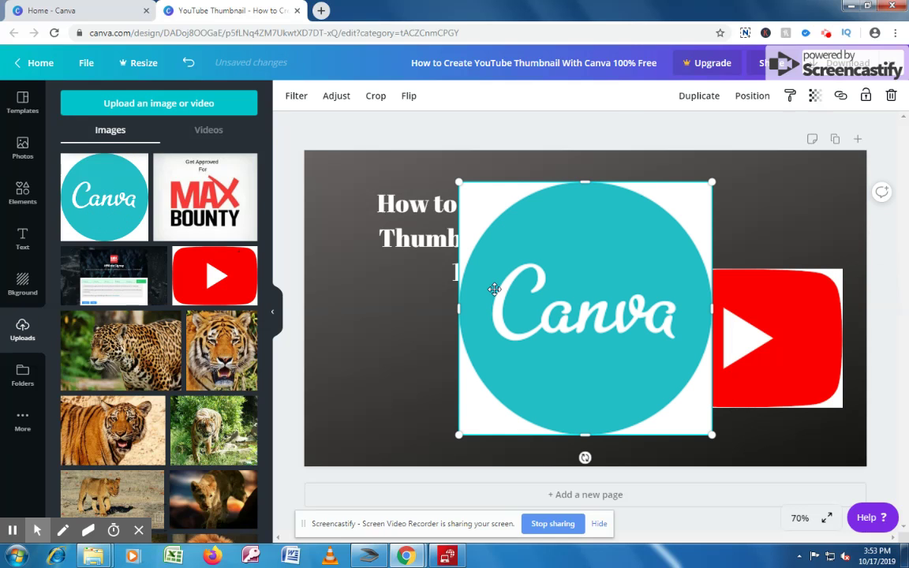
mouse_move(584, 183)
mouse_down()
mouse_move(585, 292)
mouse_move(584, 177)
mouse_up()
click(459, 304)
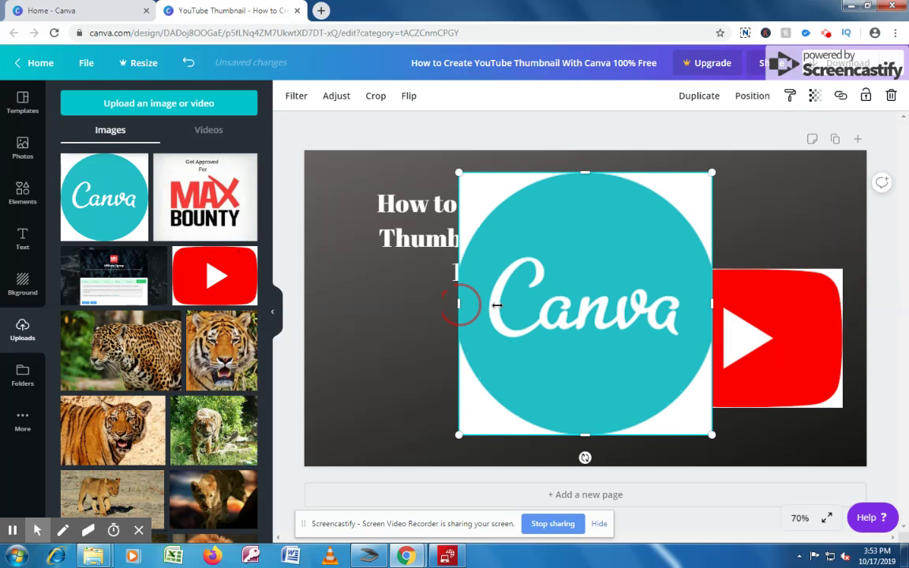
drag(496, 305, 473, 303)
click(476, 173)
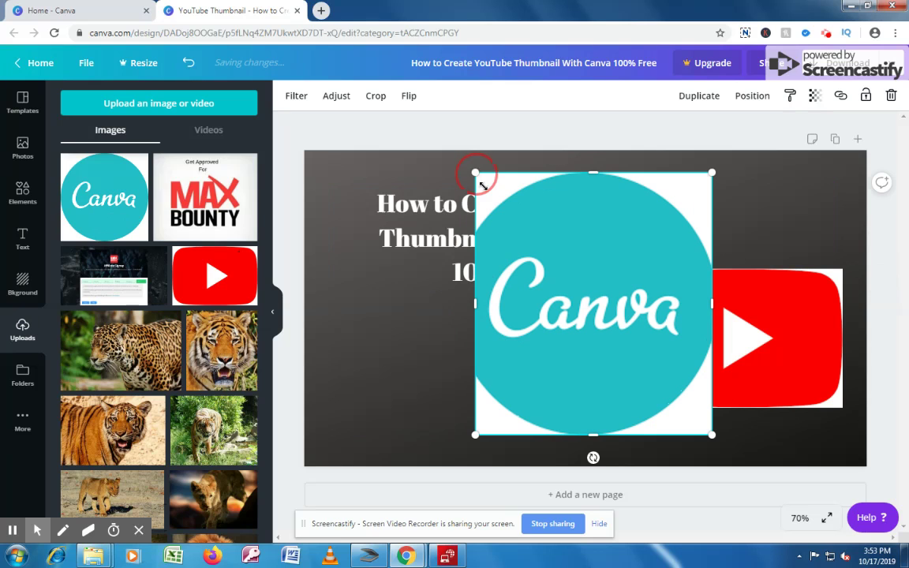
drag(481, 183, 534, 338)
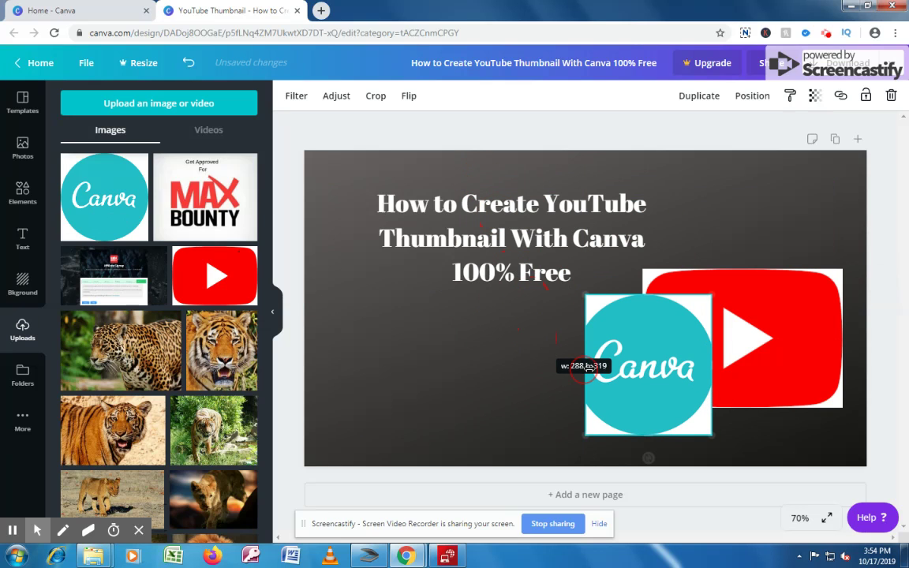
drag(589, 368, 530, 362)
drag(619, 362, 400, 349)
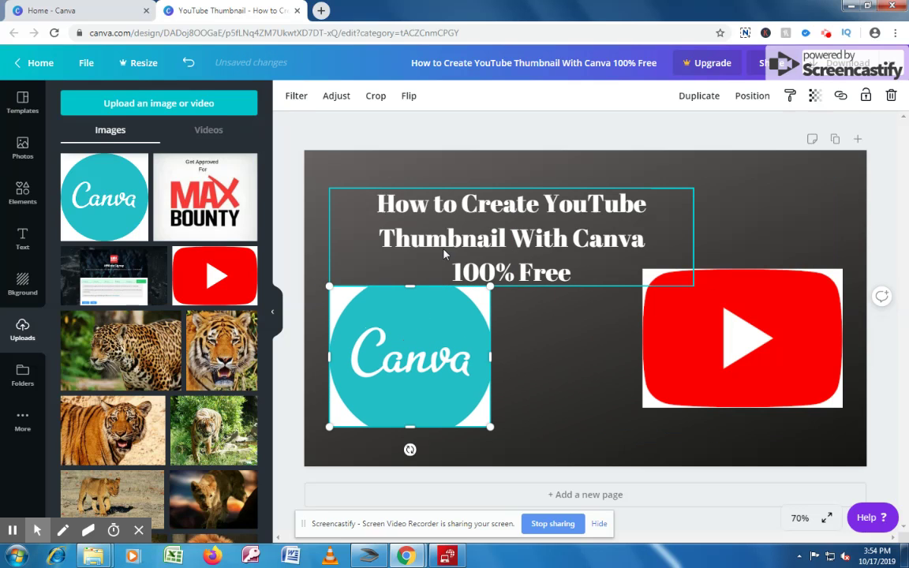
- Move the heading up and right so it sits near the thumbnail's top centre, and recolour all its text with the darker orange
click(415, 201)
drag(528, 186, 568, 168)
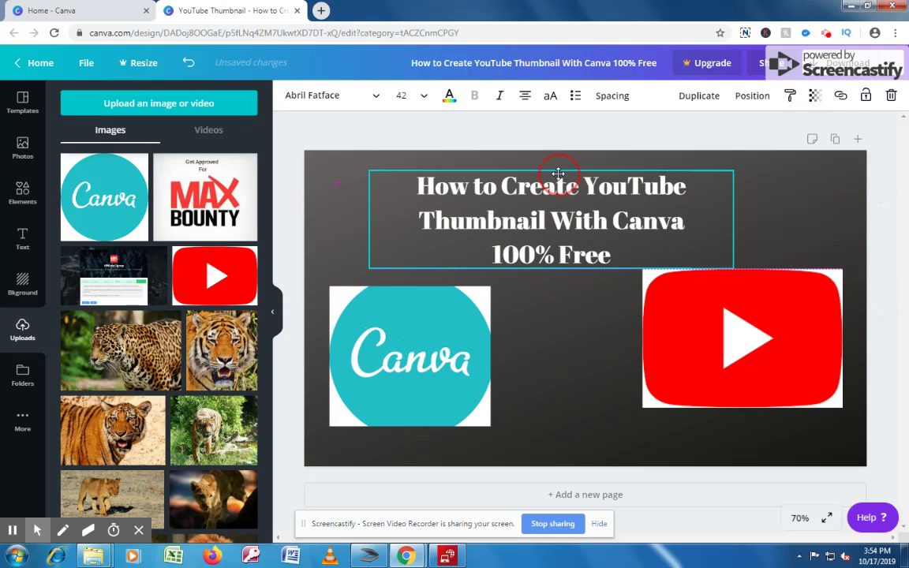
click(413, 184)
drag(416, 184, 632, 241)
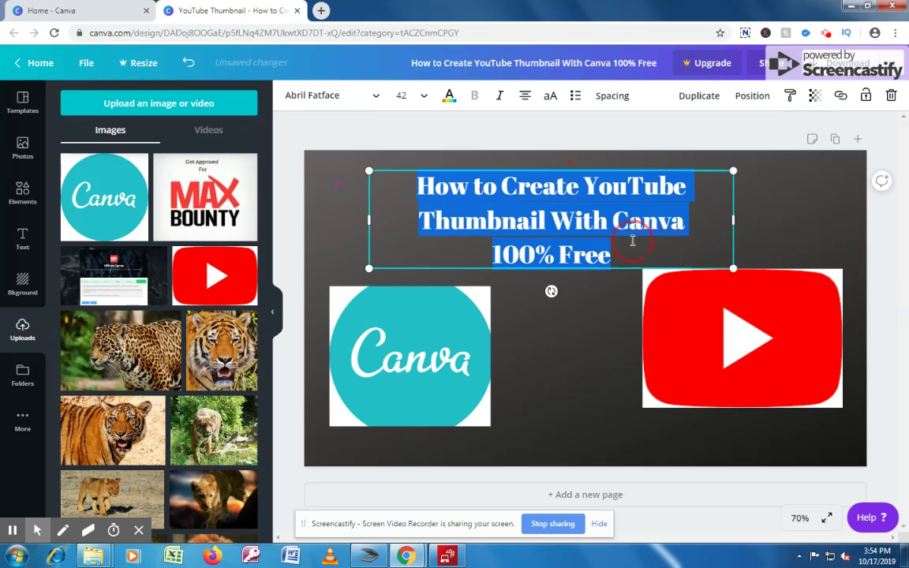
click(449, 96)
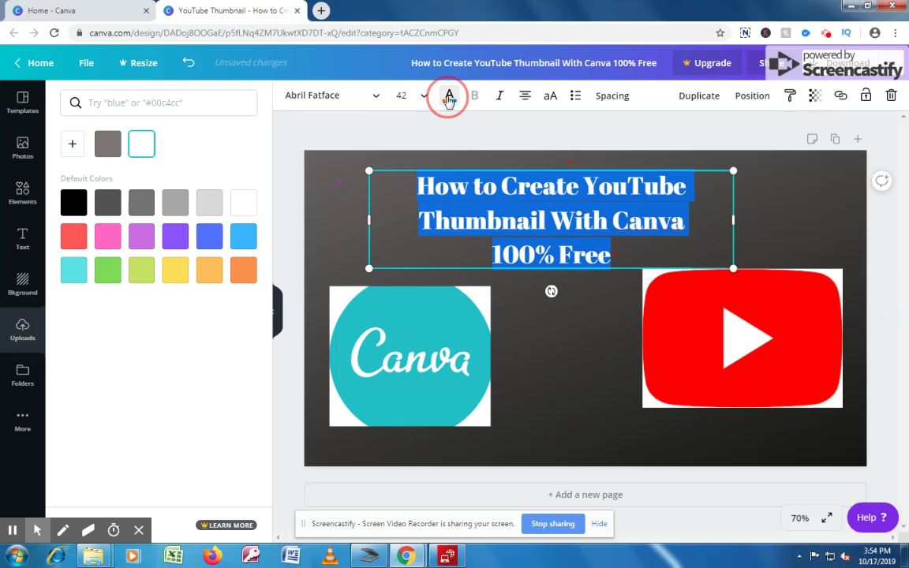
click(209, 270)
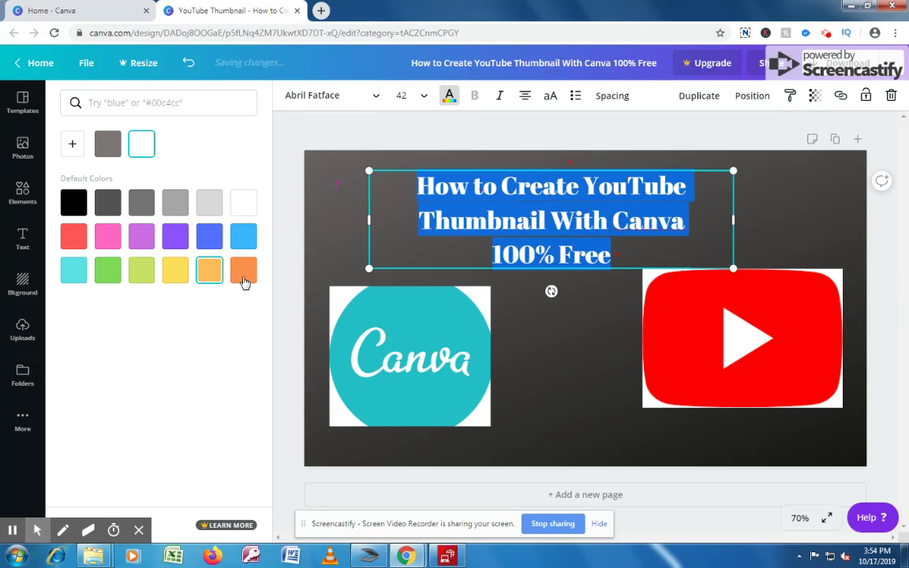
click(244, 278)
click(530, 321)
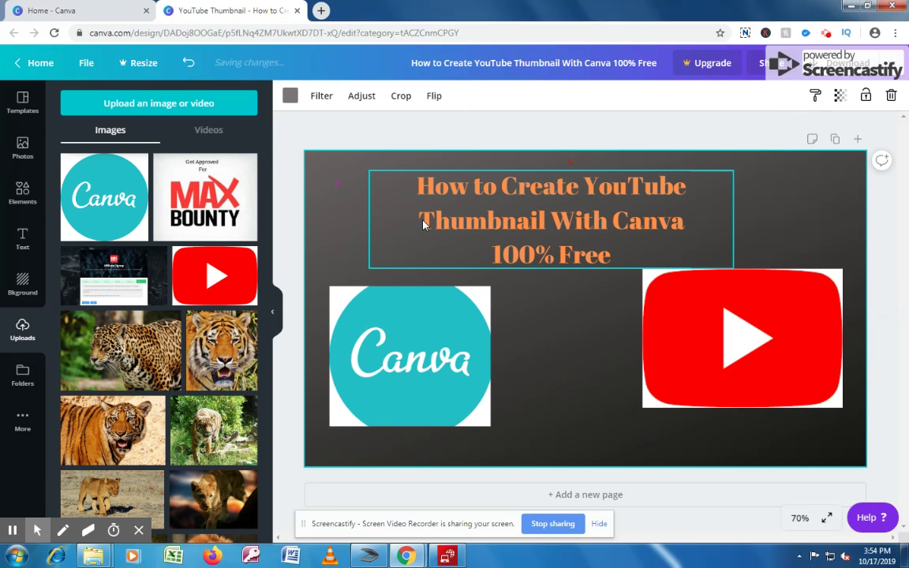
- Recolour only the word "Canva" in the heading with the light turquoise default colour
click(618, 226)
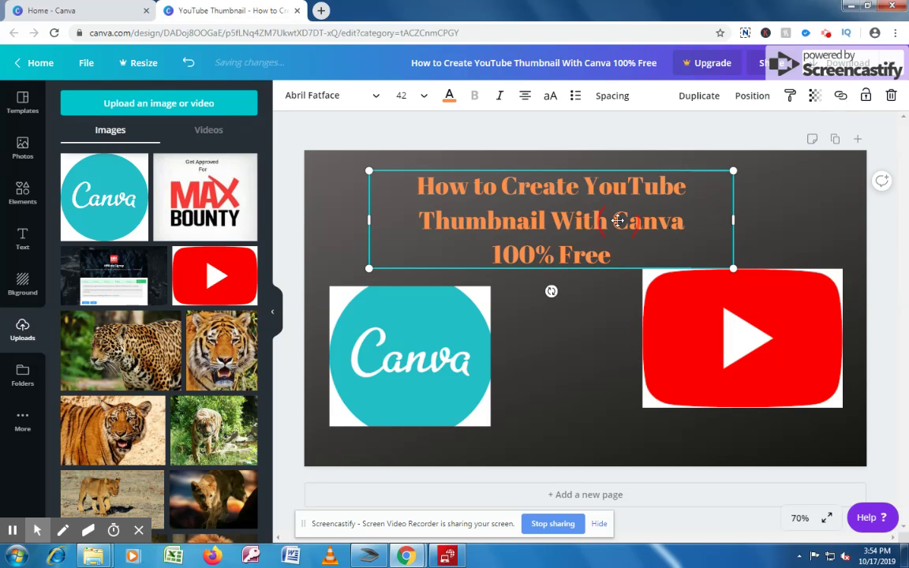
drag(615, 222, 693, 225)
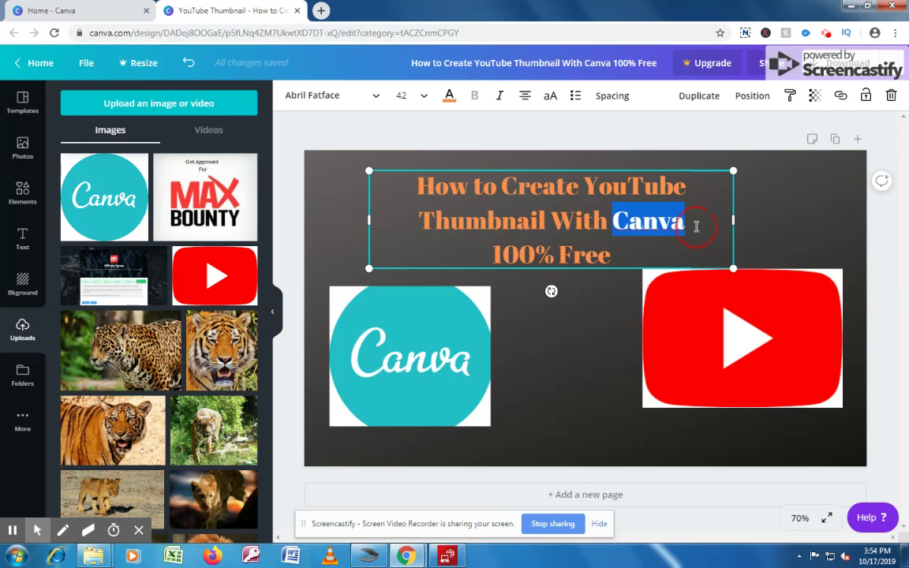
click(449, 95)
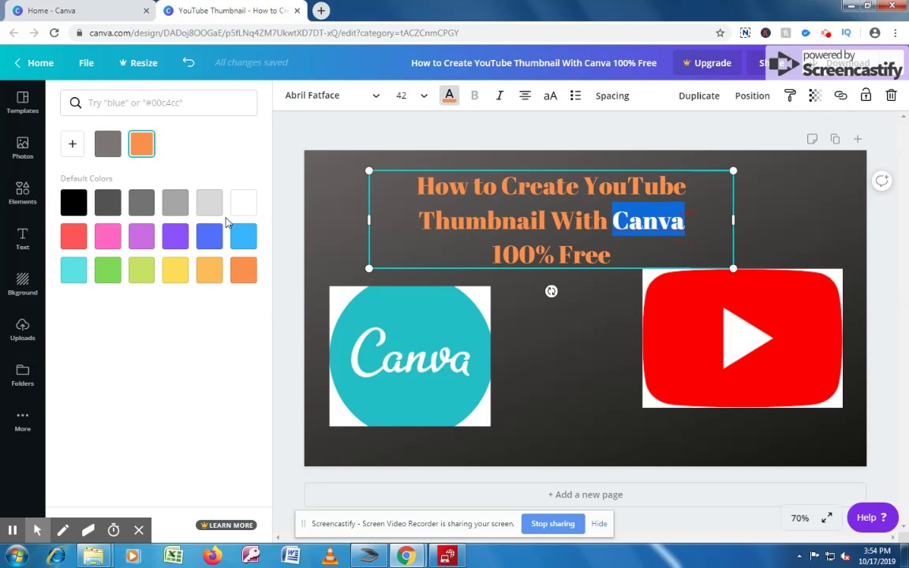
click(74, 270)
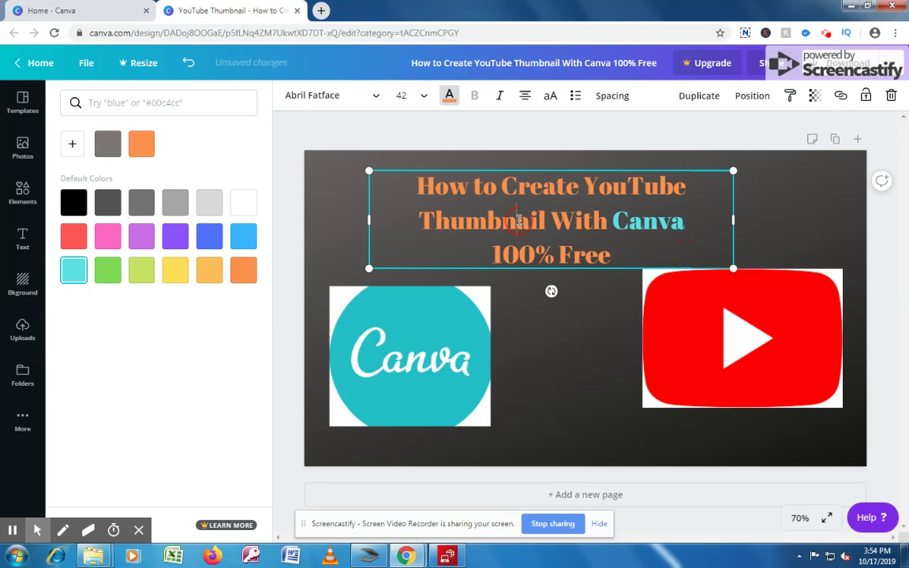
- Recolour only the word "YouTube" in the heading with the default red colour
click(723, 366)
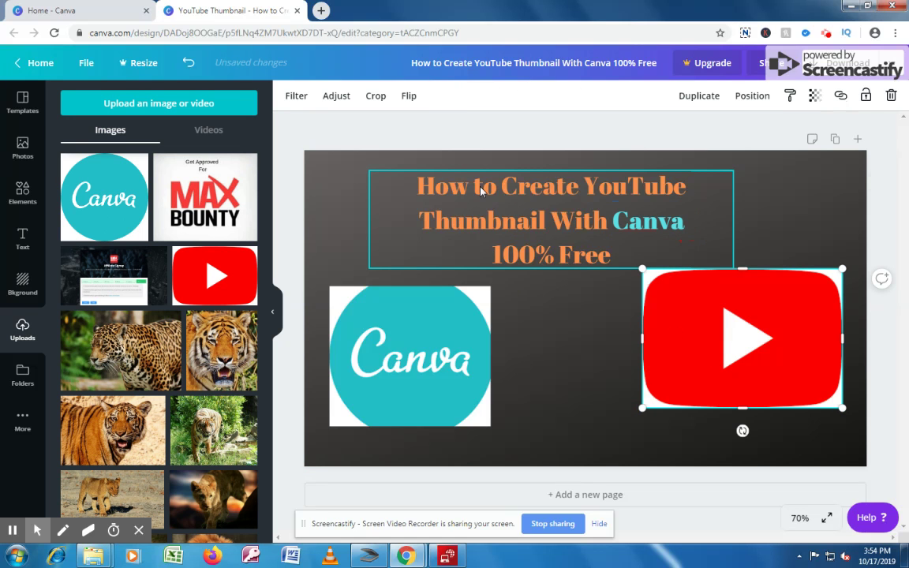
click(584, 184)
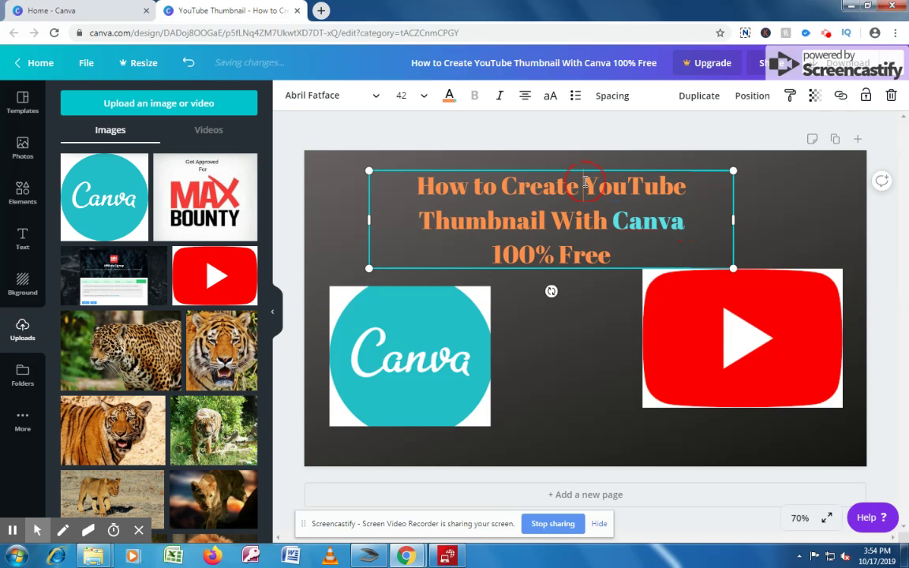
drag(584, 183, 688, 187)
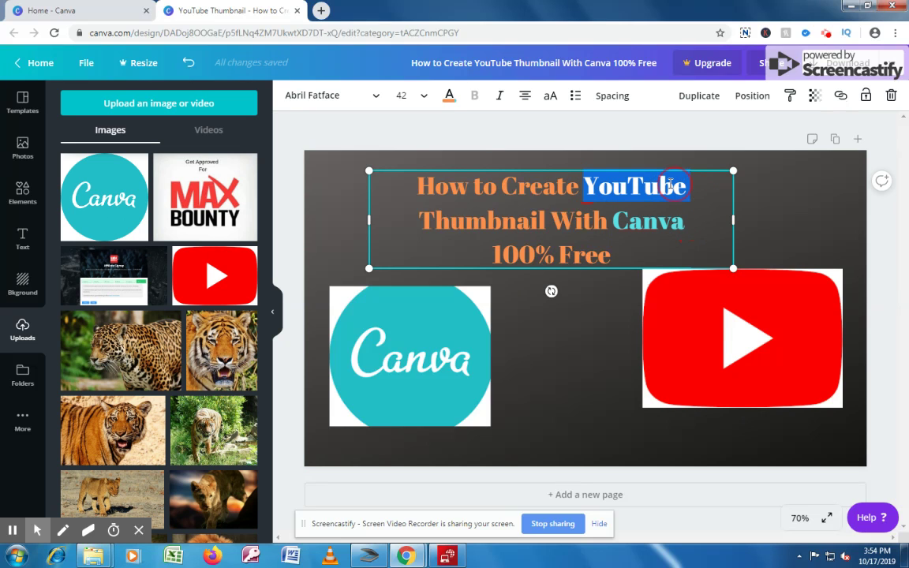
click(449, 97)
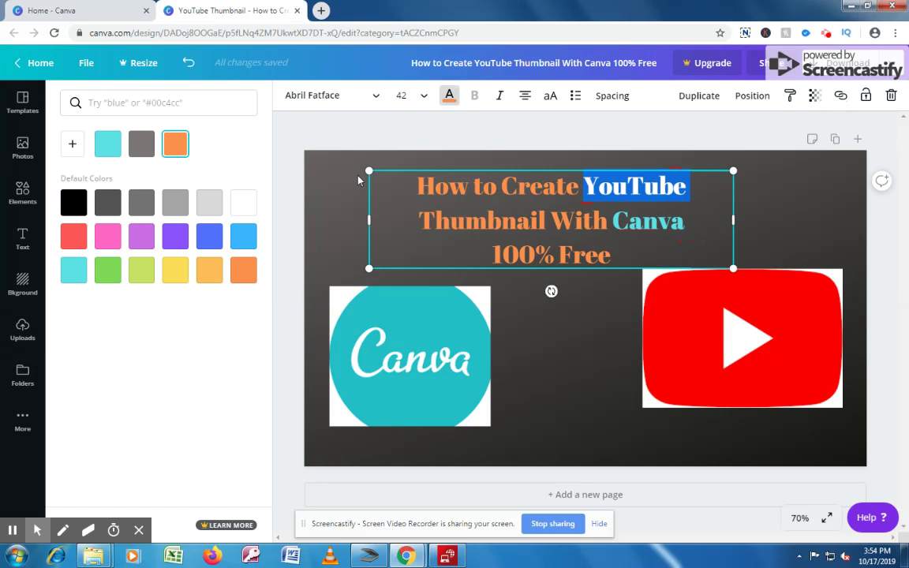
click(74, 234)
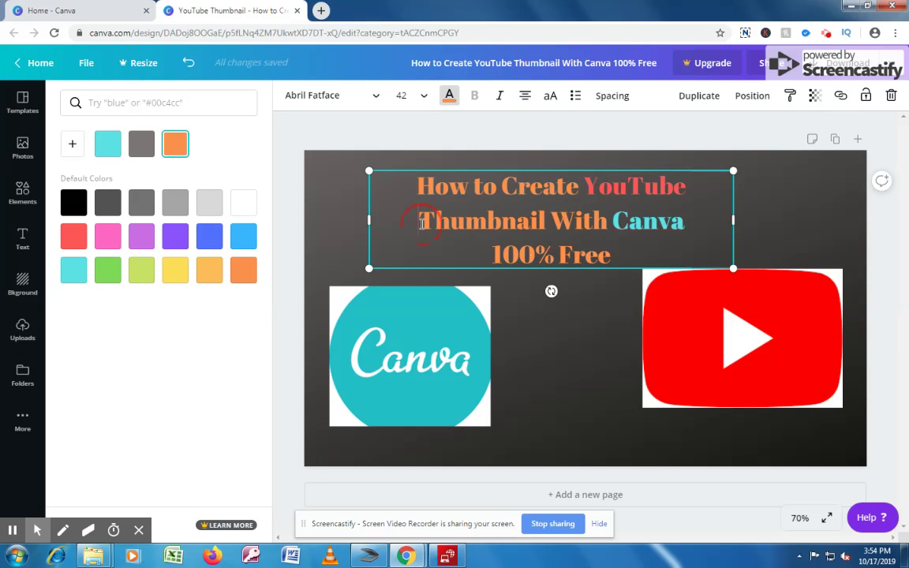
drag(418, 221, 539, 221)
drag(610, 268, 604, 223)
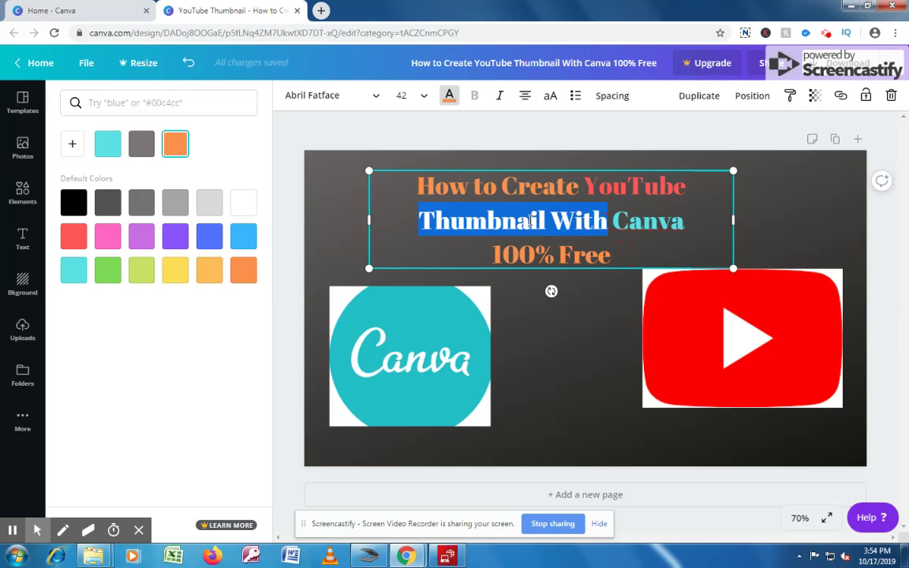
click(712, 315)
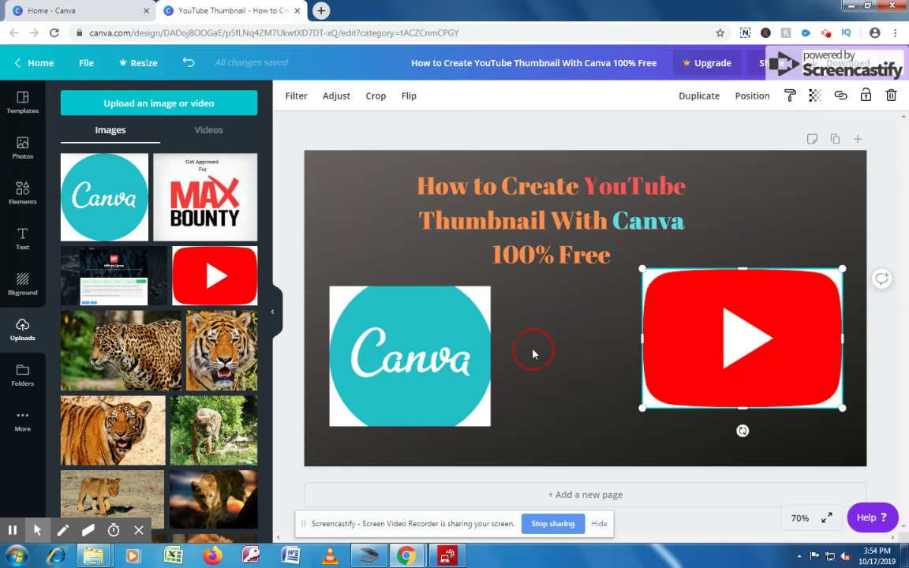
click(532, 354)
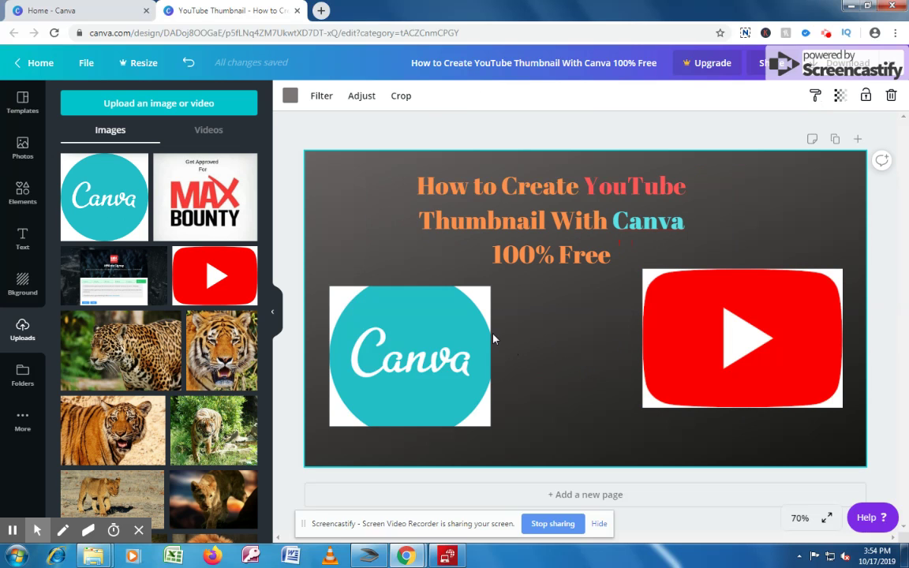
- Add the yellow OK-hand sticker from the elements, scale it down and place it between the Canva and YouTube logos
click(23, 195)
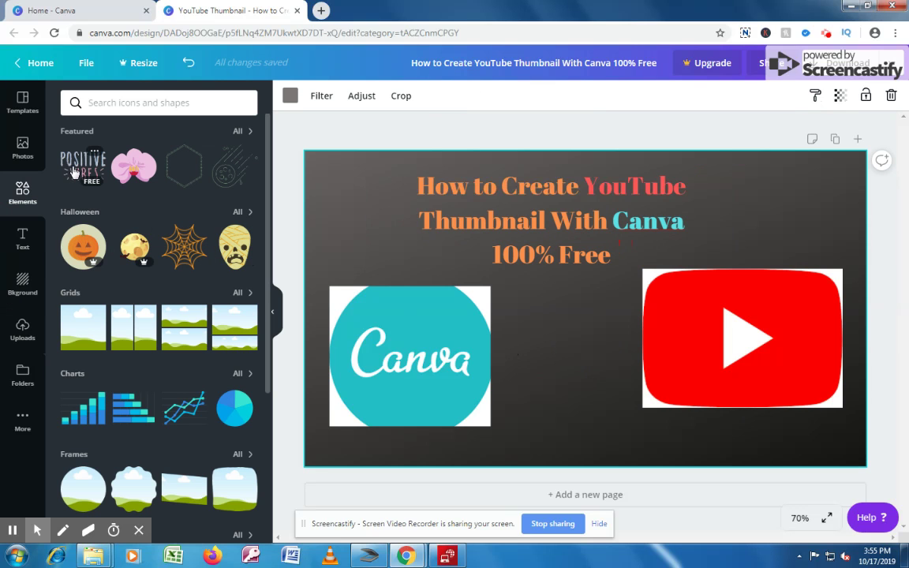
scroll(143, 373, down, 2)
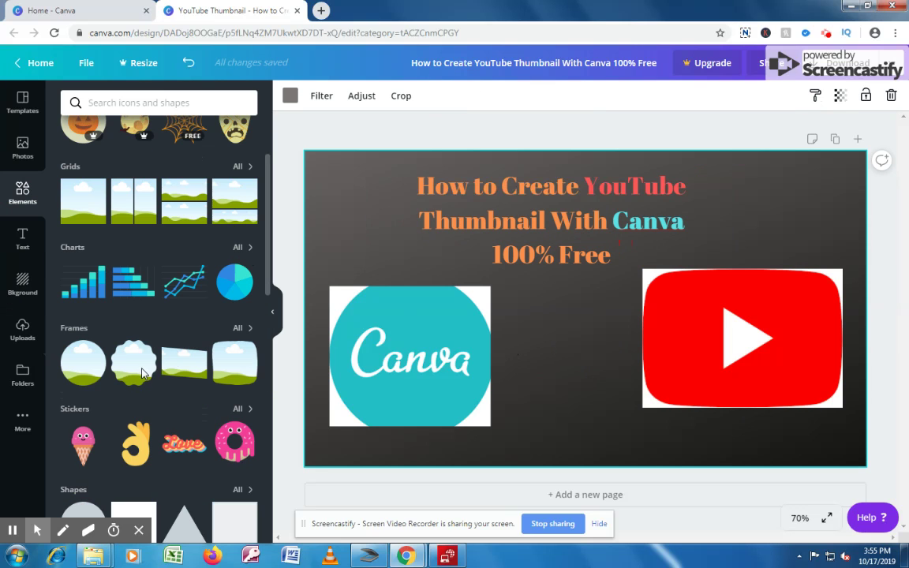
scroll(154, 369, down, 1)
scroll(159, 371, down, 2)
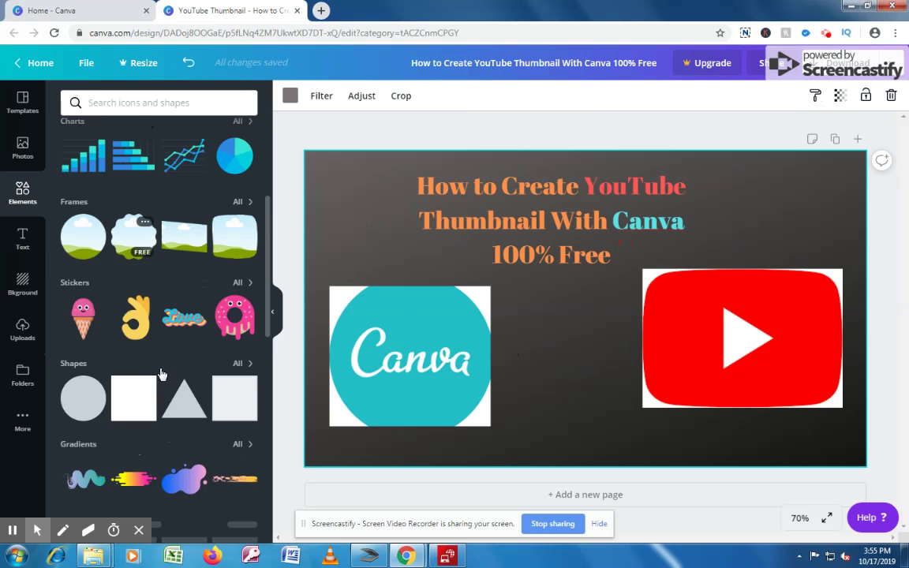
scroll(160, 372, down, 2)
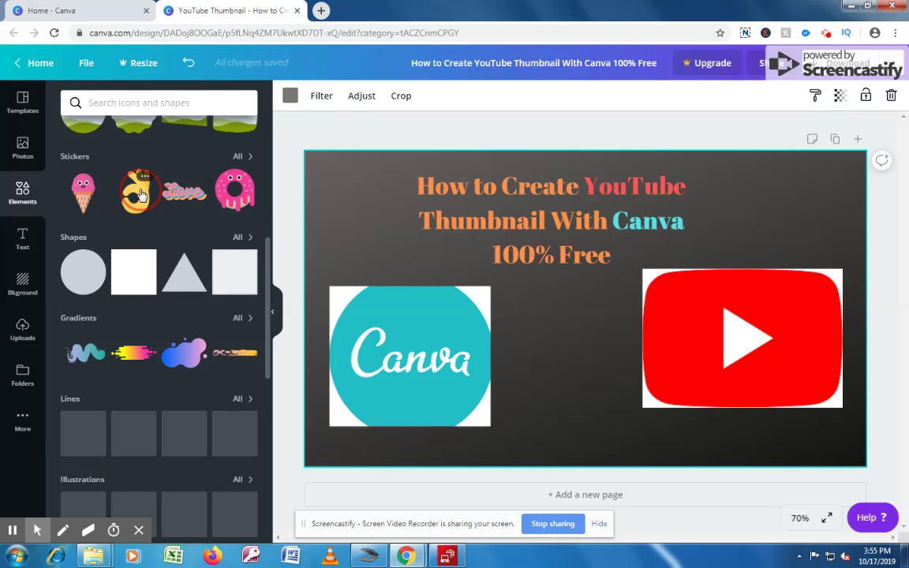
click(140, 194)
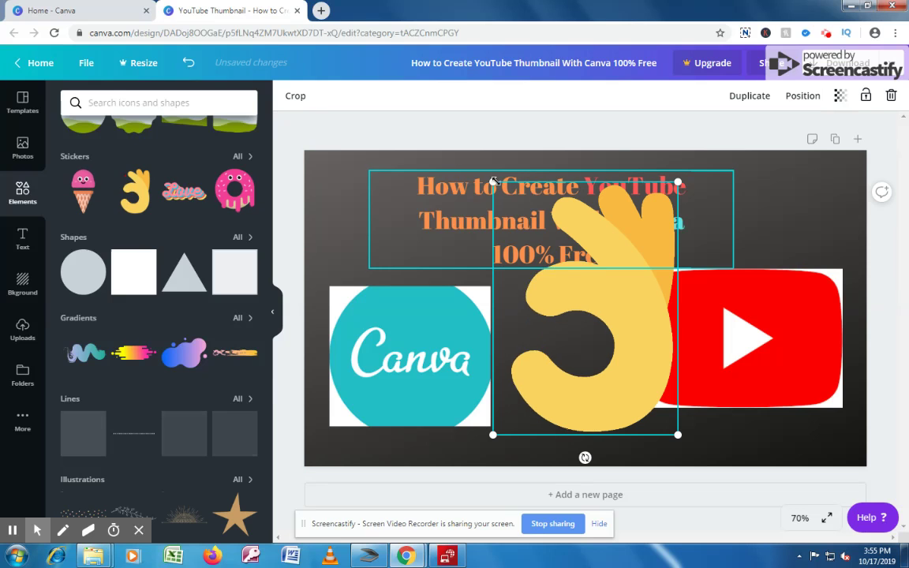
drag(494, 181, 506, 202)
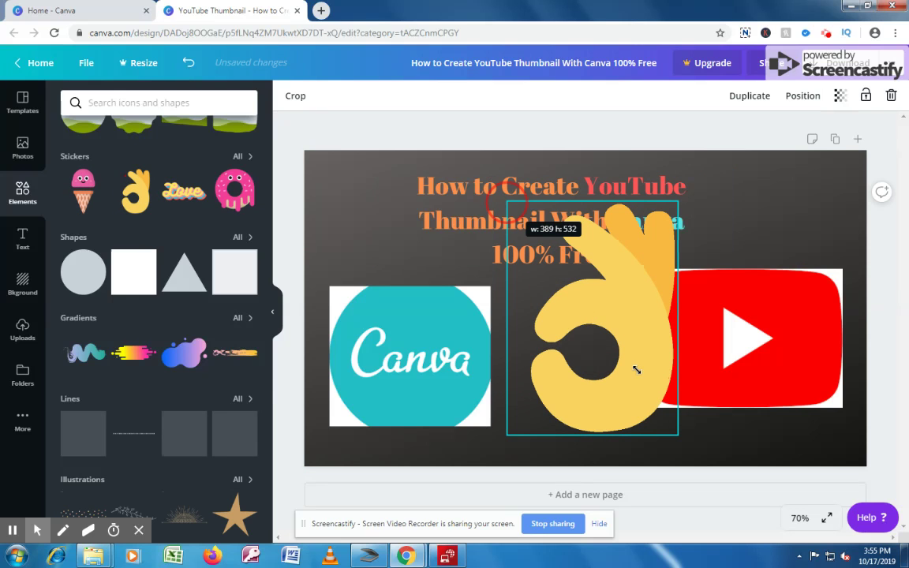
drag(636, 370, 524, 291)
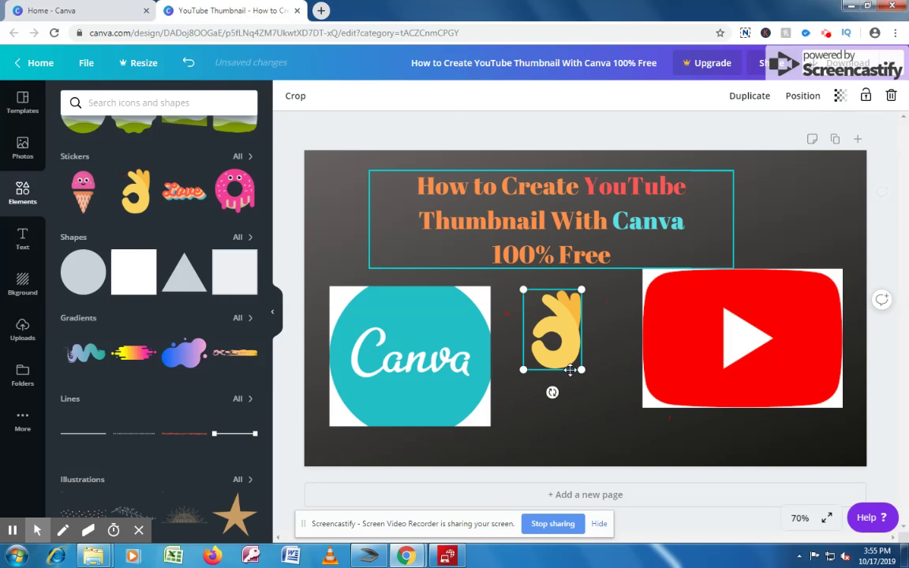
click(540, 181)
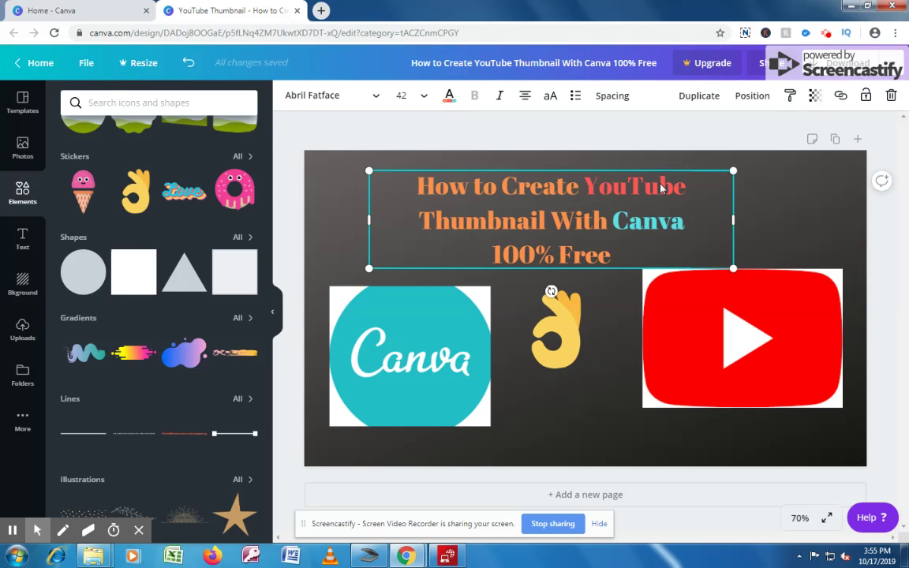
- Download the finished thumbnail as a PNG file
click(836, 68)
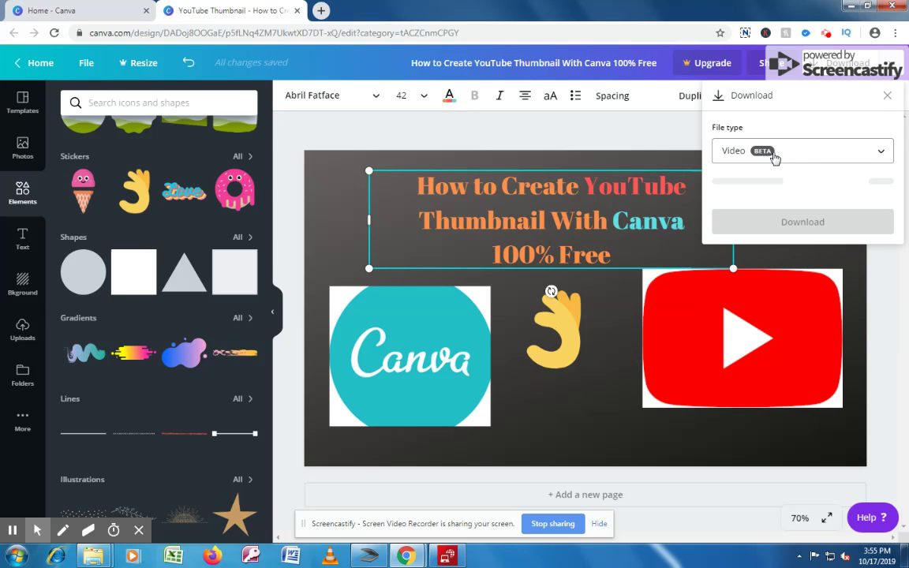
click(785, 155)
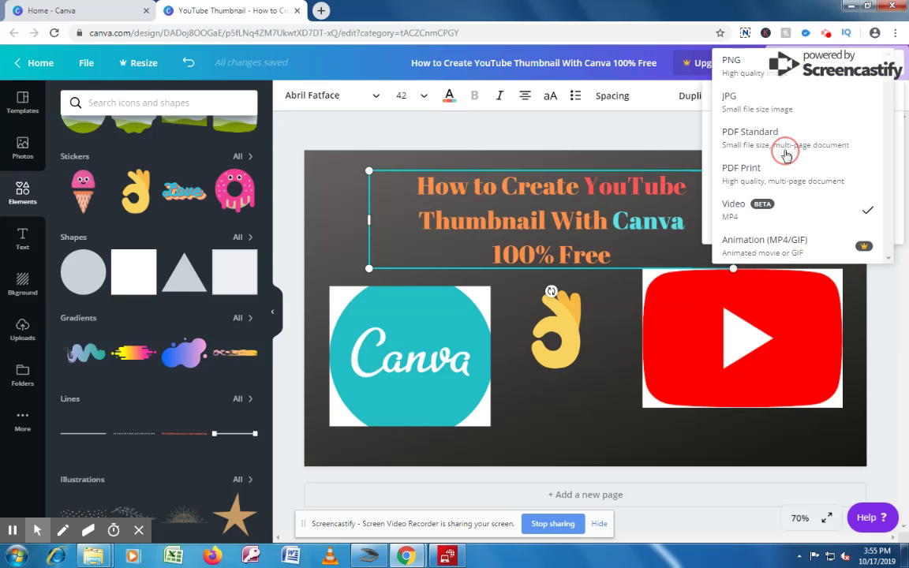
click(746, 73)
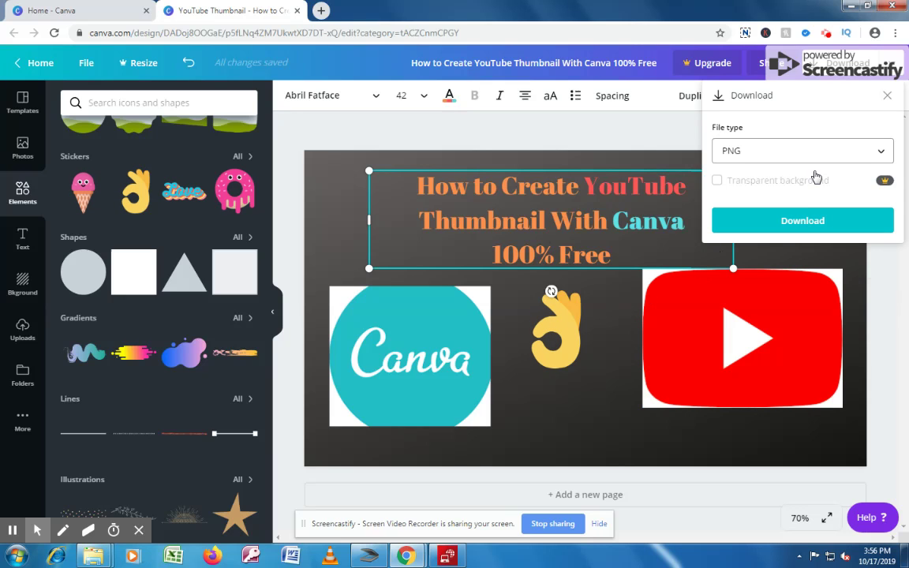
click(802, 221)
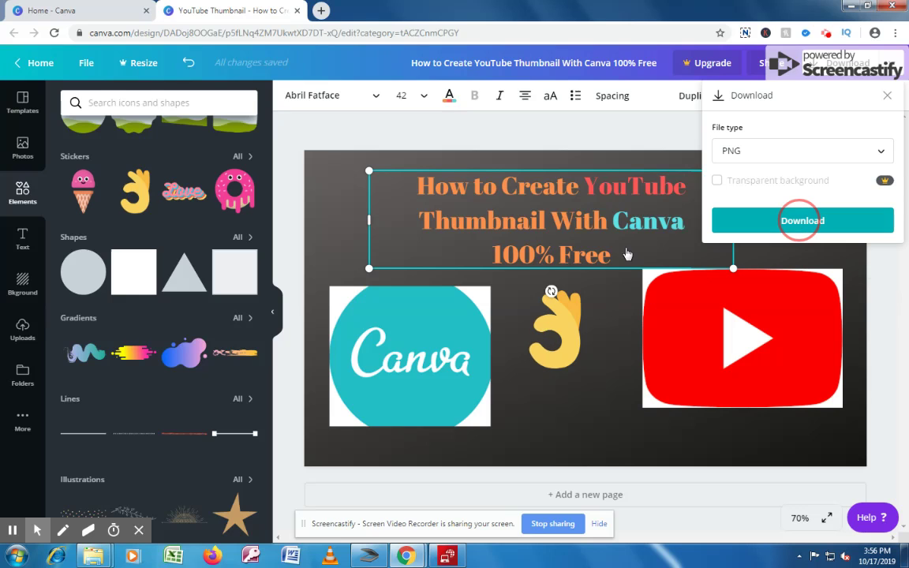